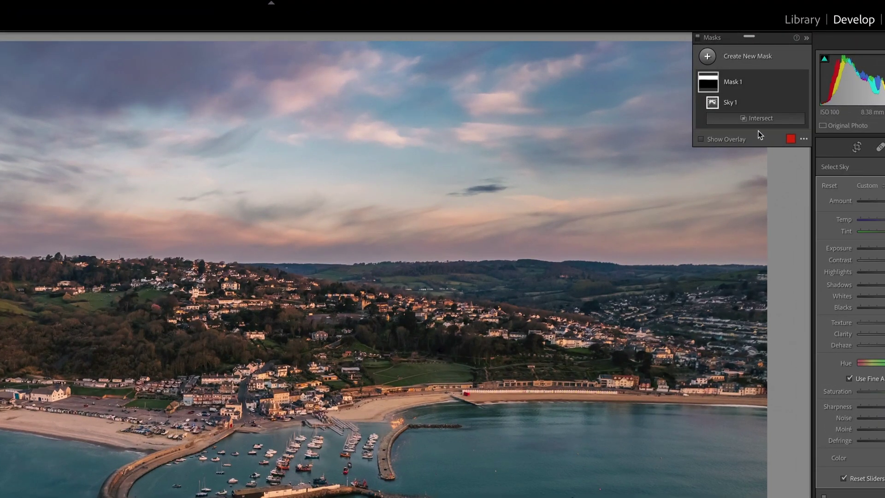
# - Intersect the sky mask with a linear gradient running from the upper sky down to the horizon, with the mask overlay shown
pyautogui.press('alt')
pyautogui.keyDown('alt'); pyautogui.click(758, 120); pyautogui.keyUp('alt')
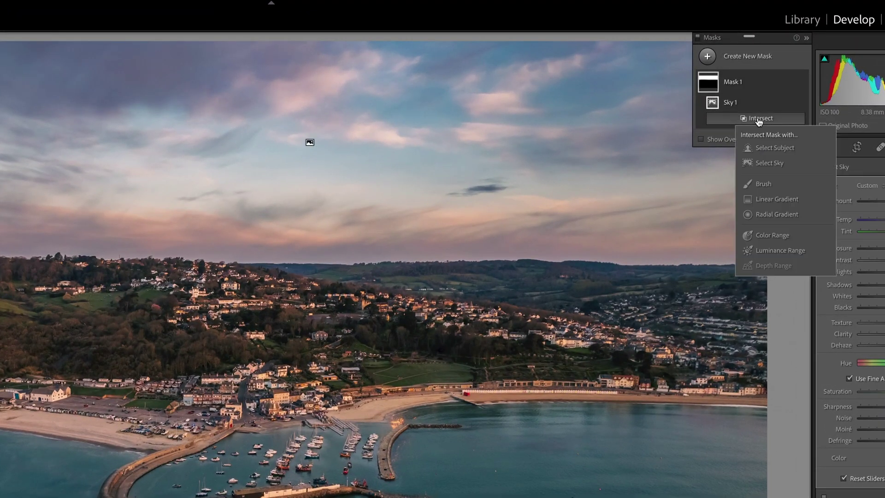
pyautogui.click(764, 199)
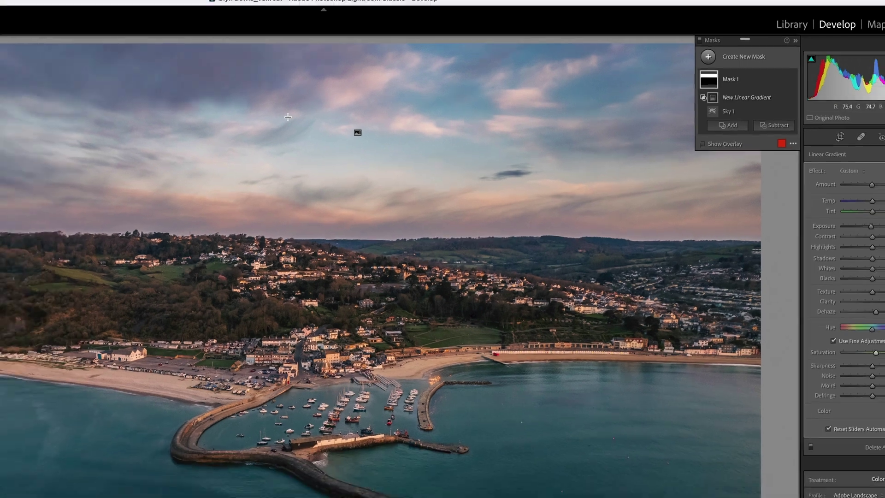
pyautogui.press('o')
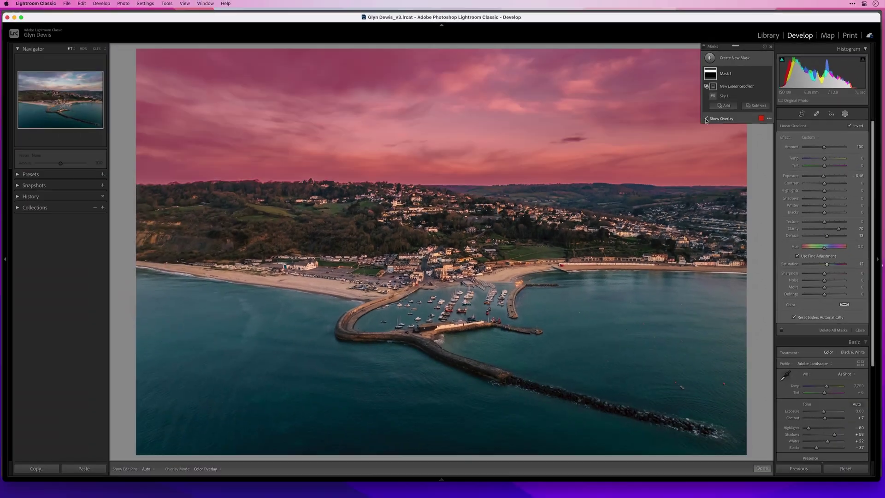
pyautogui.moveTo(433, 90); pyautogui.dragTo(429, 183)
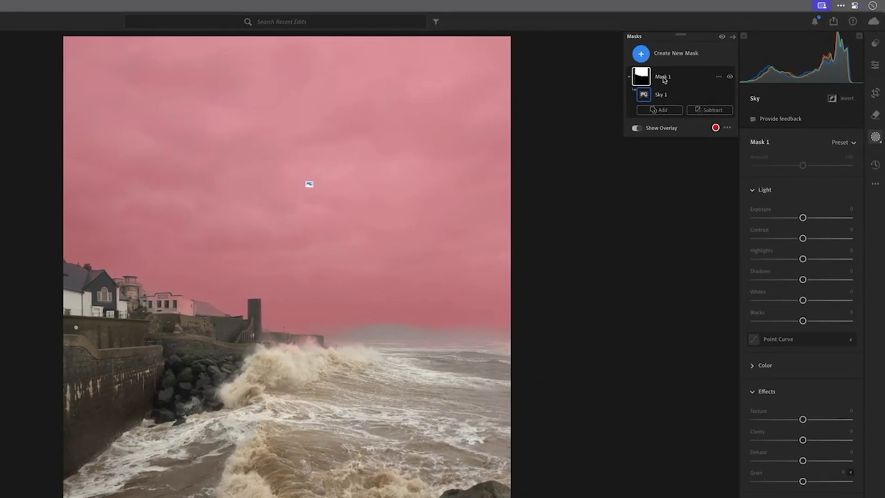
# - In Adobe Lightroom, bring up the choices for intersecting the seascape's sky mask with another mask
pyautogui.click(719, 79)
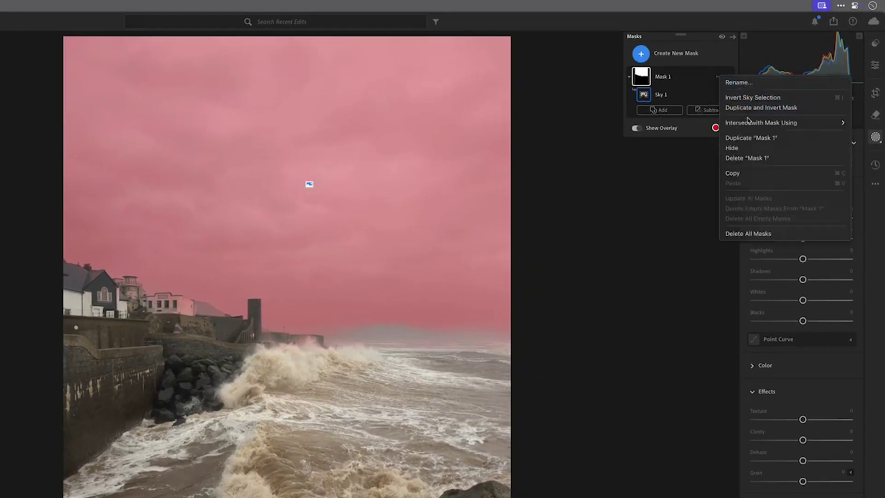
pyautogui.moveTo(753, 126)
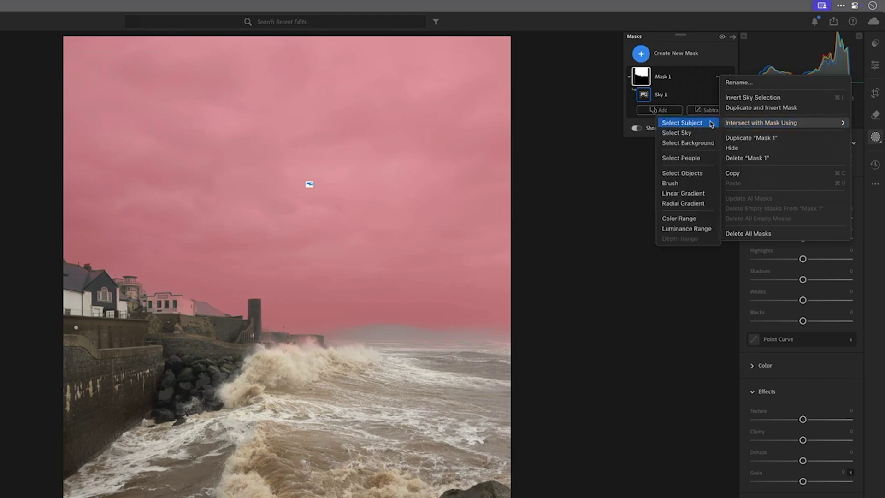
pyautogui.click(698, 137)
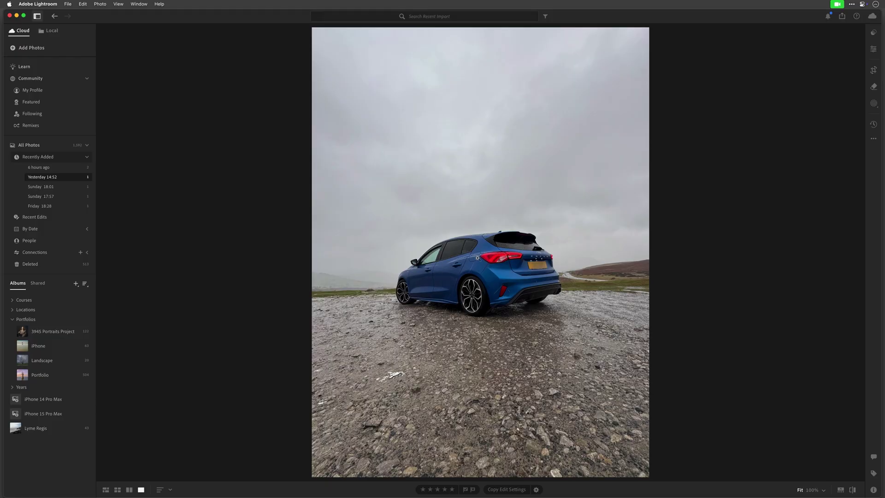
# - Crop the car photo to a 1 x 1 aspect ratio, tightened around the car and repositioned, and apply the crop
pyautogui.click(873, 74)
pyautogui.click(807, 88)
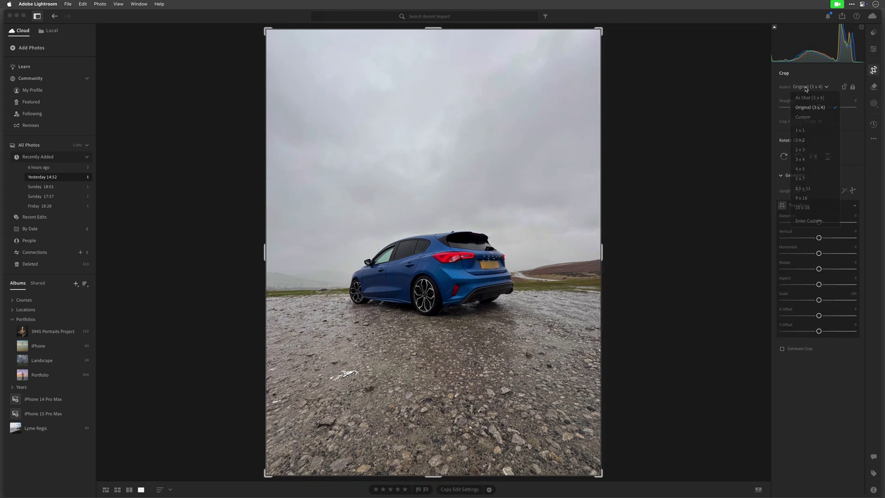
pyautogui.click(802, 132)
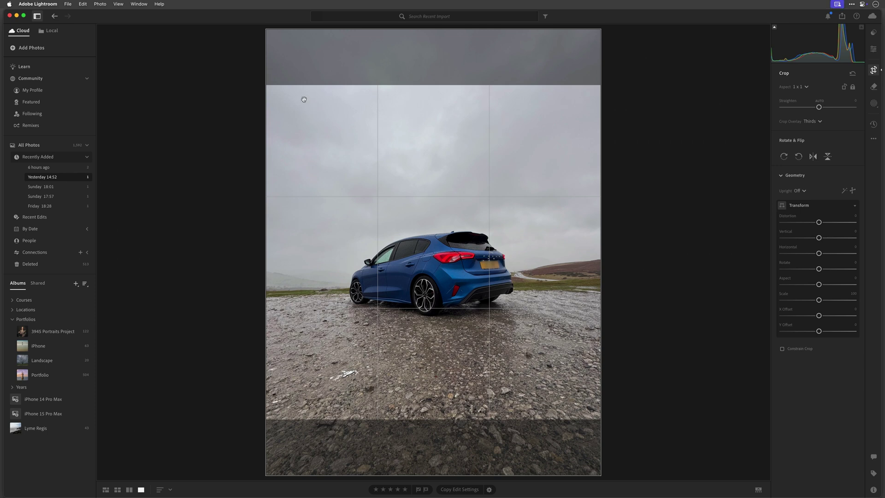
pyautogui.moveTo(267, 86); pyautogui.dragTo(289, 106)
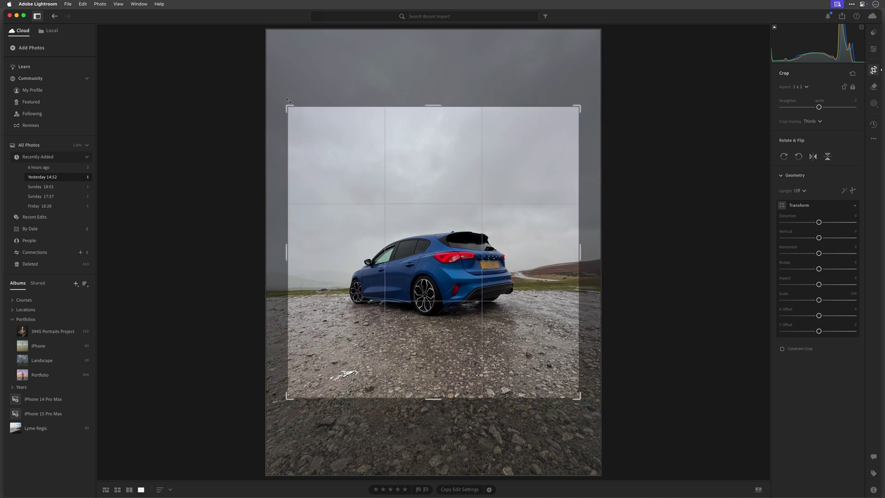
pyautogui.moveTo(347, 229); pyautogui.dragTo(345, 237)
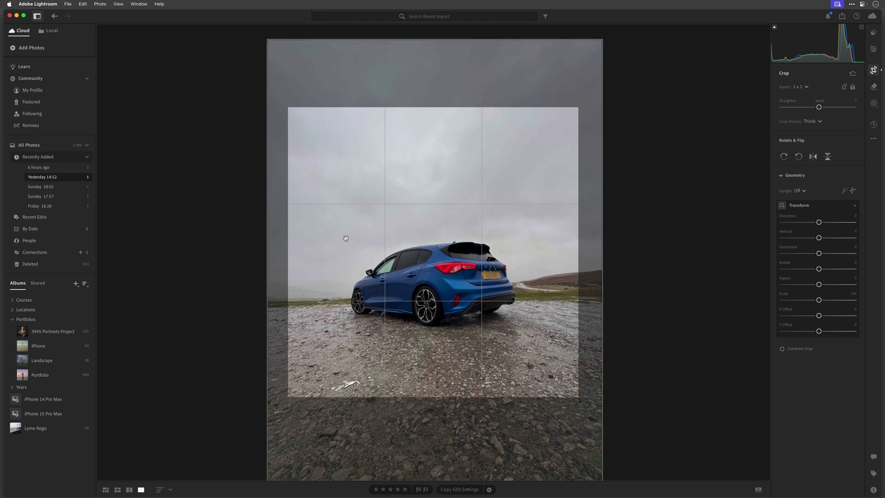
pyautogui.press('Return')
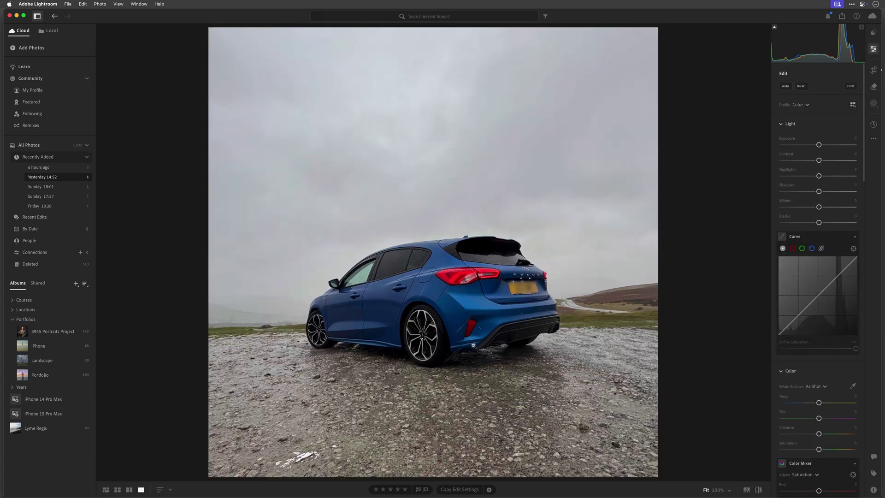
# - Remove the white litter on the gravel in the foreground with generative AI, and hide the albums sidebar
pyautogui.click(874, 87)
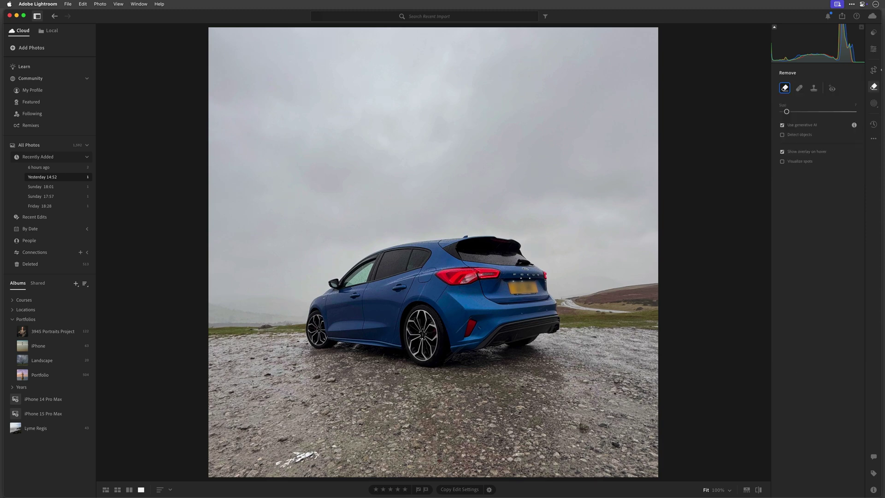
pyautogui.moveTo(320, 447)
pyautogui.mouseDown()
pyautogui.moveTo(291, 466)
pyautogui.moveTo(276, 459)
pyautogui.moveTo(303, 448)
pyautogui.moveTo(289, 459)
pyautogui.mouseUp()
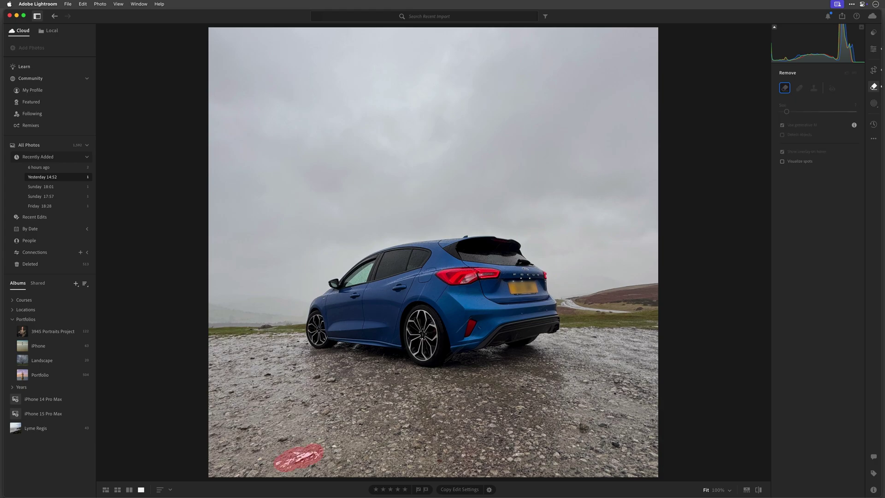
pyautogui.click(841, 217)
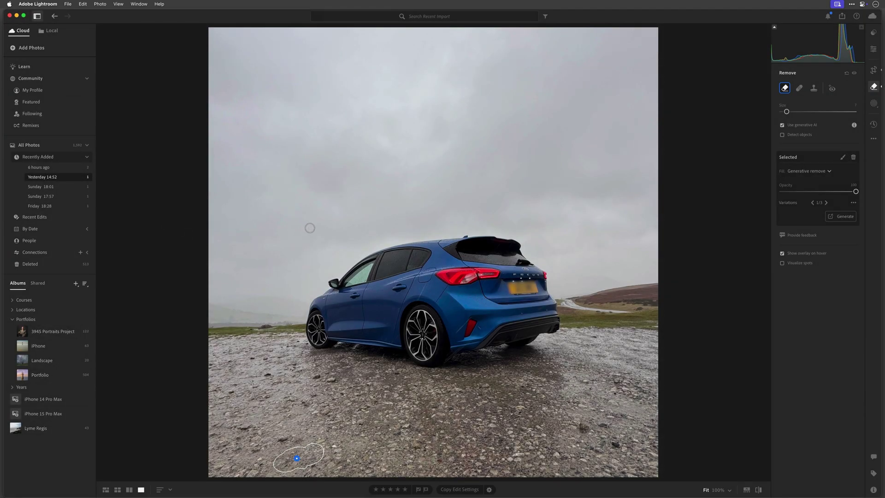
pyautogui.press('p')
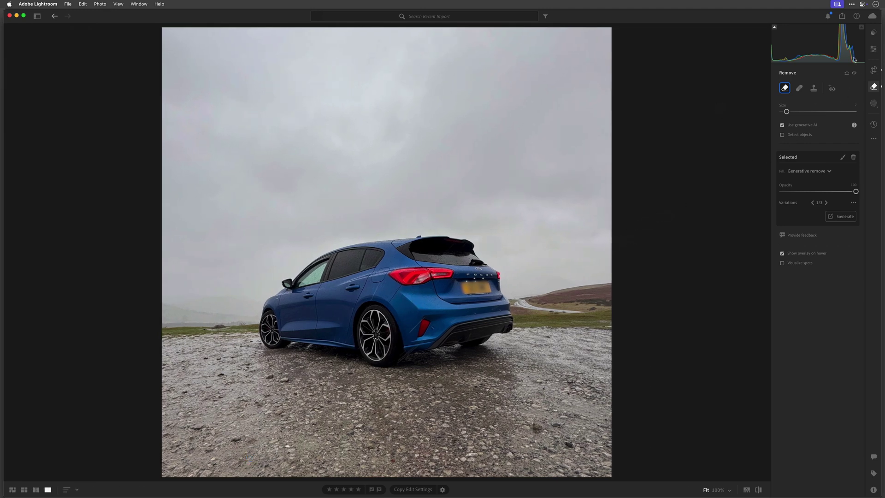
# - Bring up the presets, collapse the Adaptive: Sky group and switch to your own presets
pyautogui.click(872, 34)
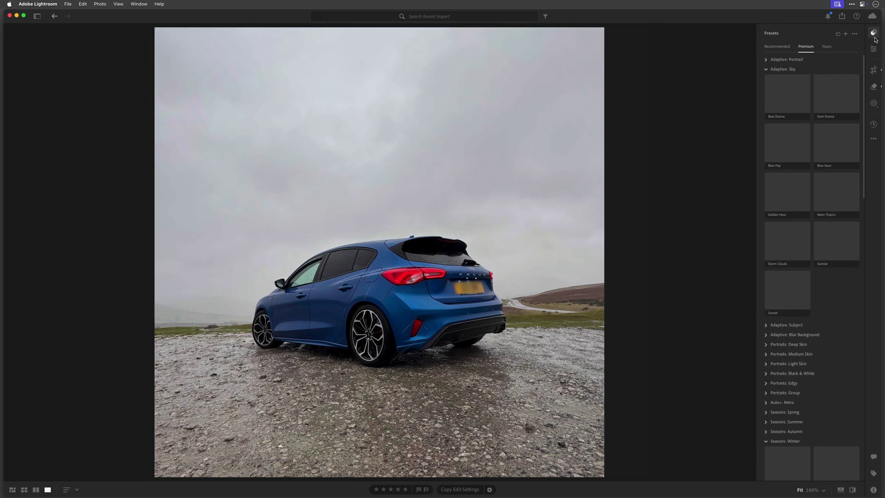
pyautogui.click(765, 69)
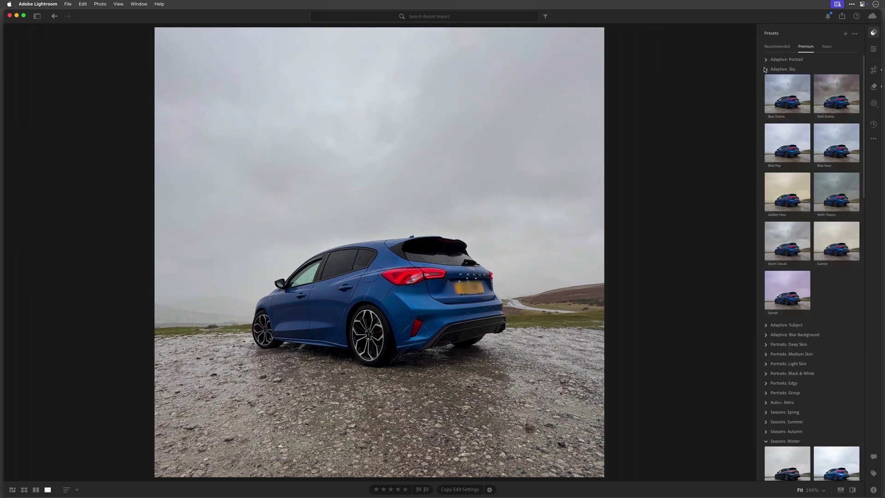
pyautogui.click(826, 48)
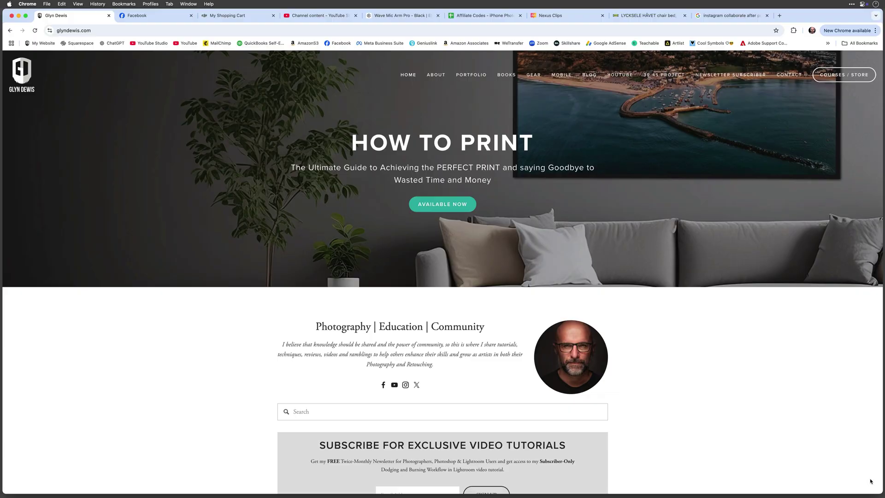
# - Switch to Chrome and look through the website's newsletter subscriber page for the downloadable files and presets
pyautogui.scroll(-1, 870, 481)
pyautogui.scroll(-4, 871, 481)
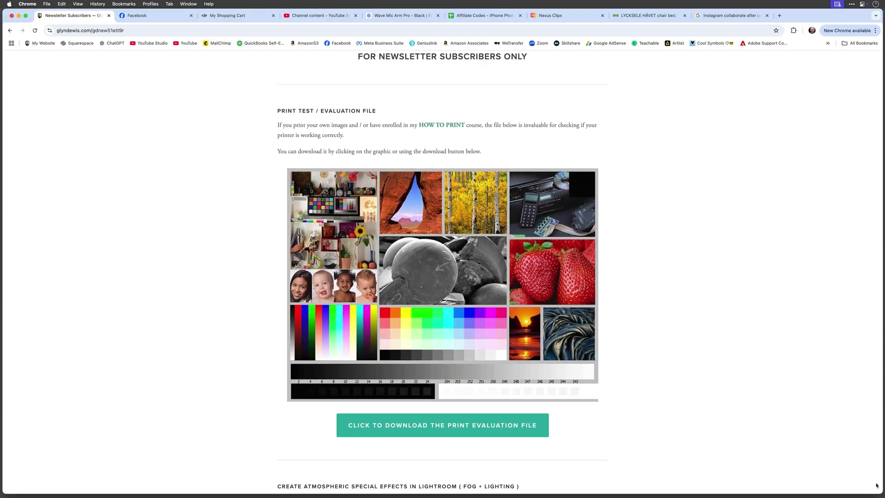
pyautogui.scroll(-20, 873, 483)
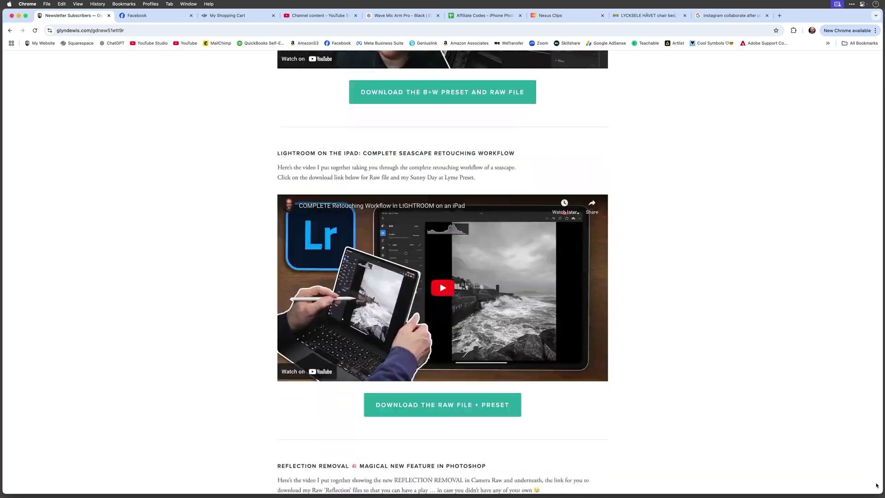
pyautogui.scroll(-20, 877, 485)
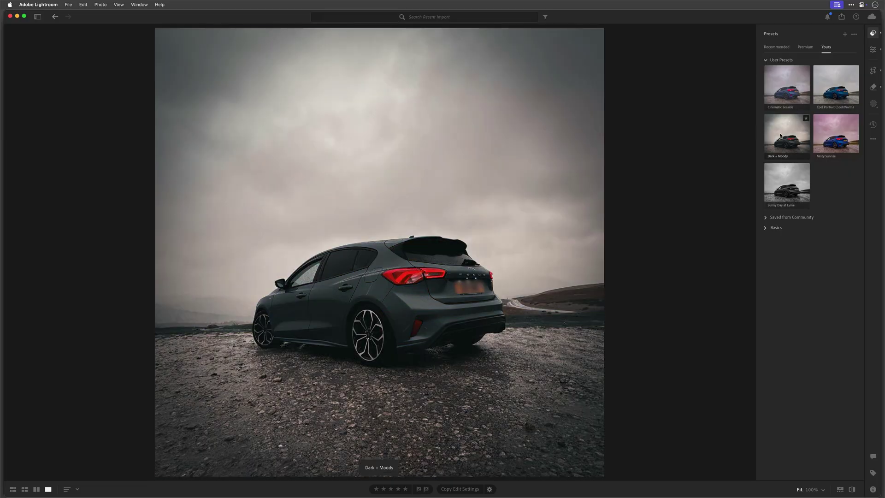
# - Back in Adobe Lightroom, apply the Dark + Moody user preset to the car photo and slightly reduce its amount
pyautogui.click(781, 136)
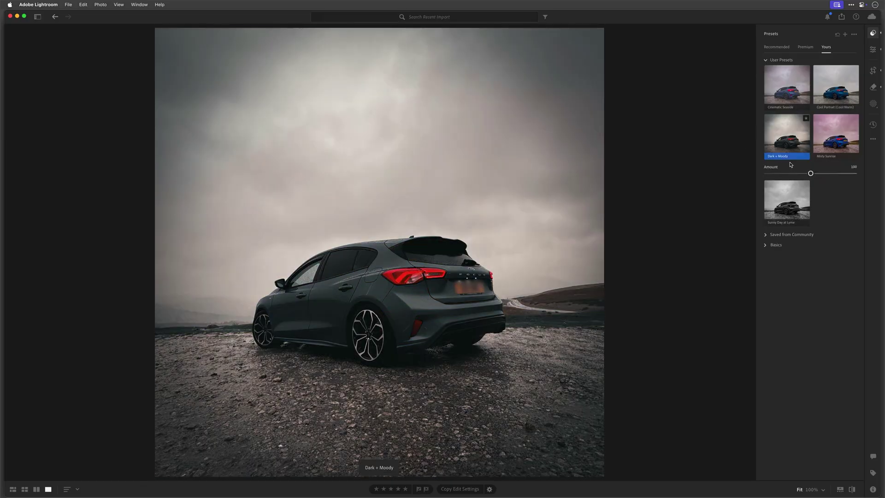
pyautogui.moveTo(811, 174)
pyautogui.mouseDown()
pyautogui.moveTo(820, 174)
pyautogui.moveTo(807, 174)
pyautogui.mouseUp()
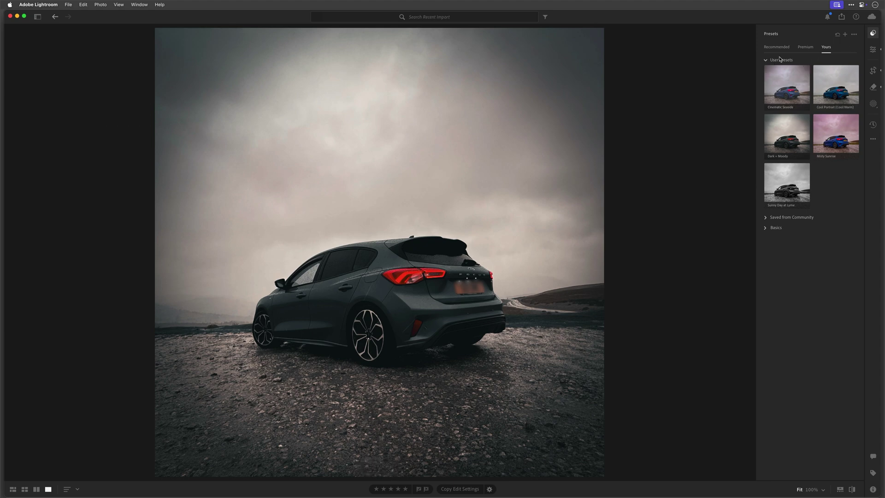
# - Apply the Blue Drama preset from the premium Adaptive: Sky group, lower its amount to about 80, and close the presets
pyautogui.click(804, 48)
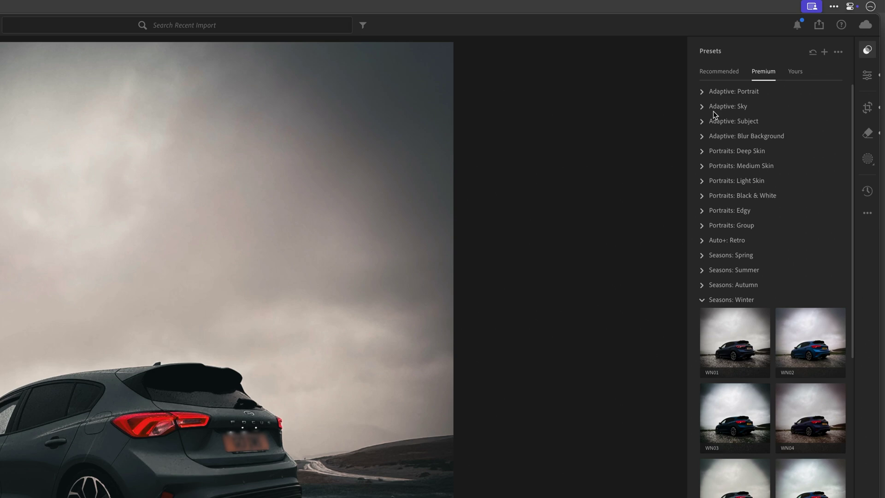
pyautogui.click(701, 107)
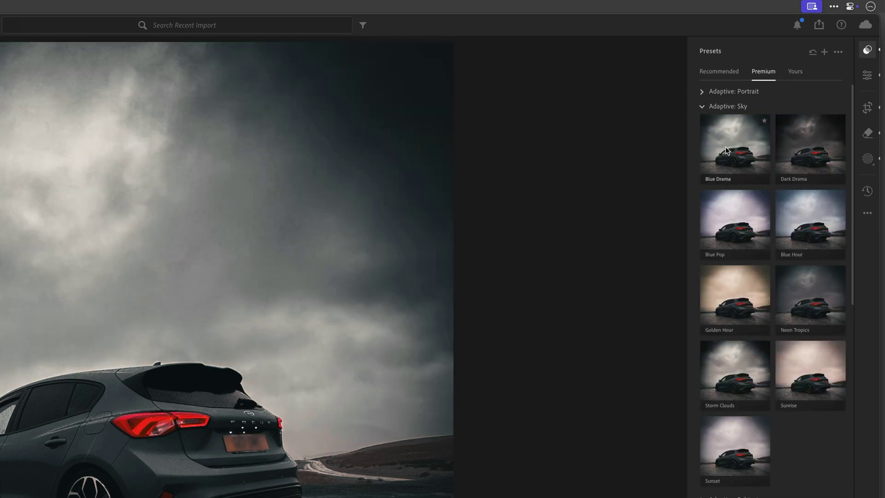
pyautogui.click(727, 146)
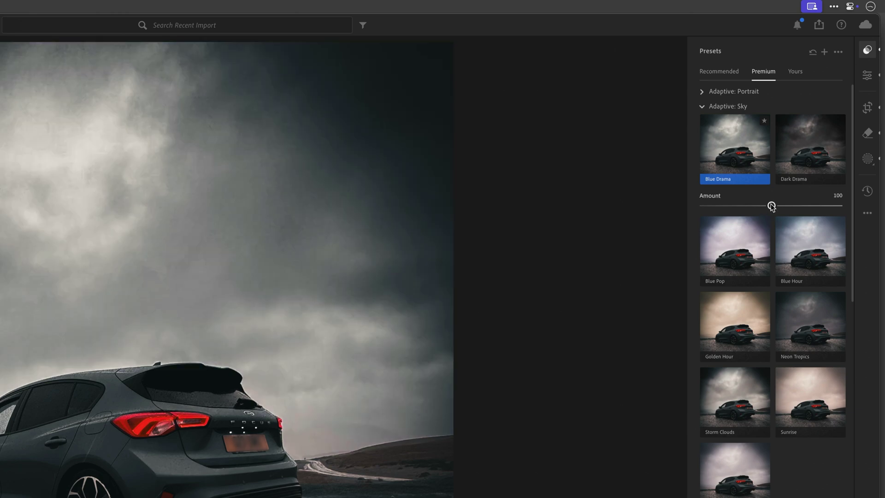
pyautogui.moveTo(771, 205)
pyautogui.mouseDown()
pyautogui.moveTo(791, 206)
pyautogui.moveTo(759, 206)
pyautogui.mouseUp()
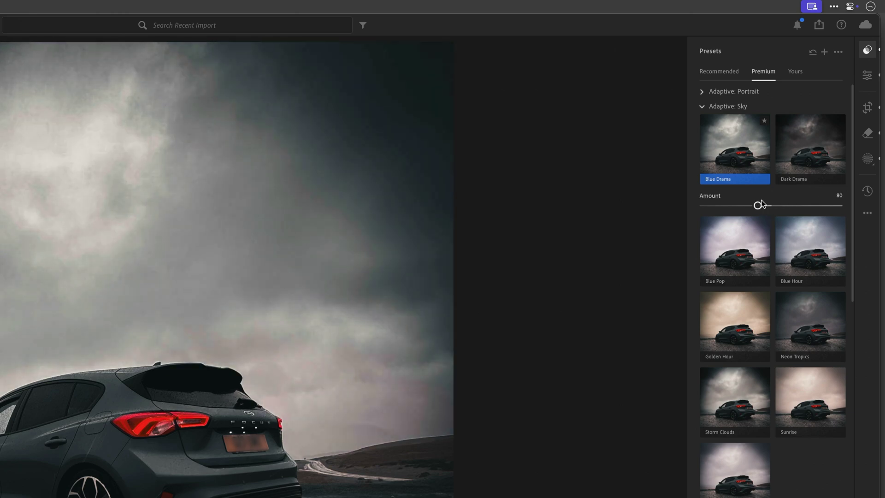
pyautogui.moveTo(778, 176); pyautogui.dragTo(774, 175)
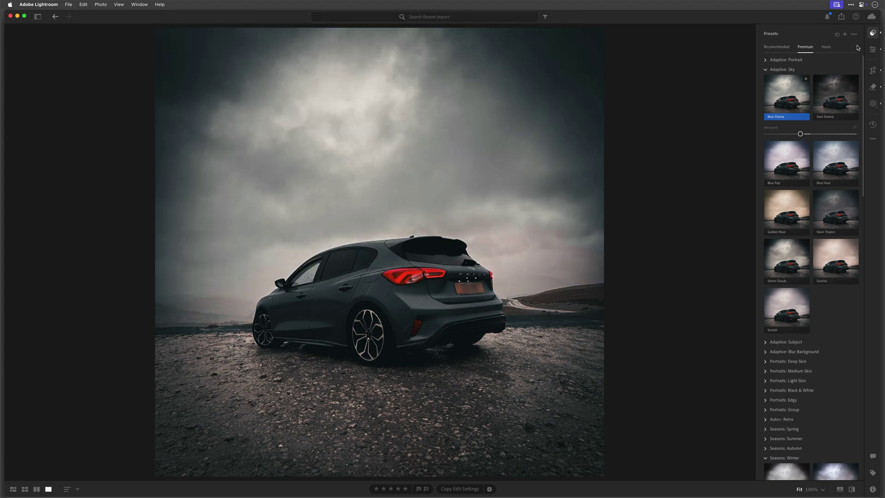
pyautogui.click(872, 33)
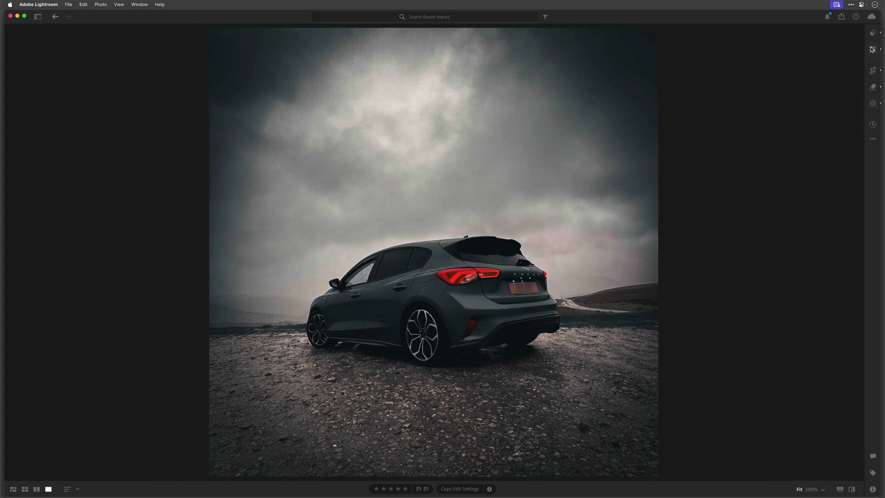
# - Reset the Blue saturation in the Color Mixer to 0 to restore the car's colour
pyautogui.click(873, 50)
pyautogui.scroll(-10, 812, 229)
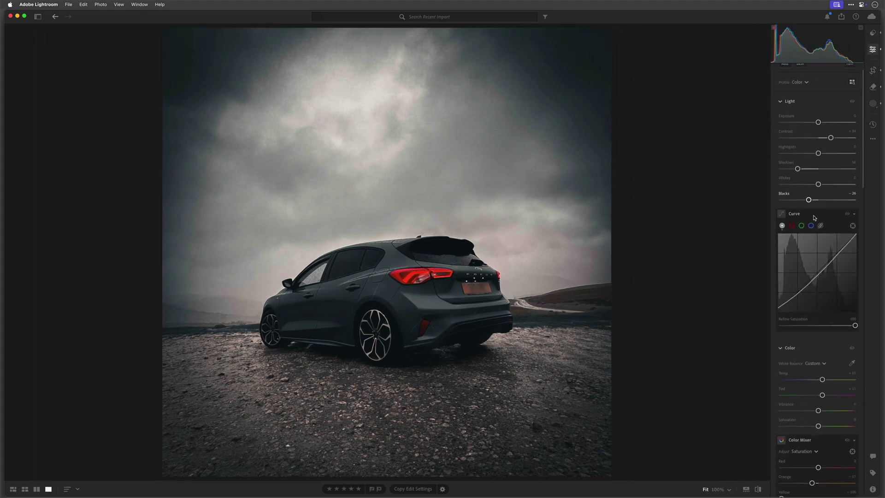
pyautogui.scroll(-4, 812, 230)
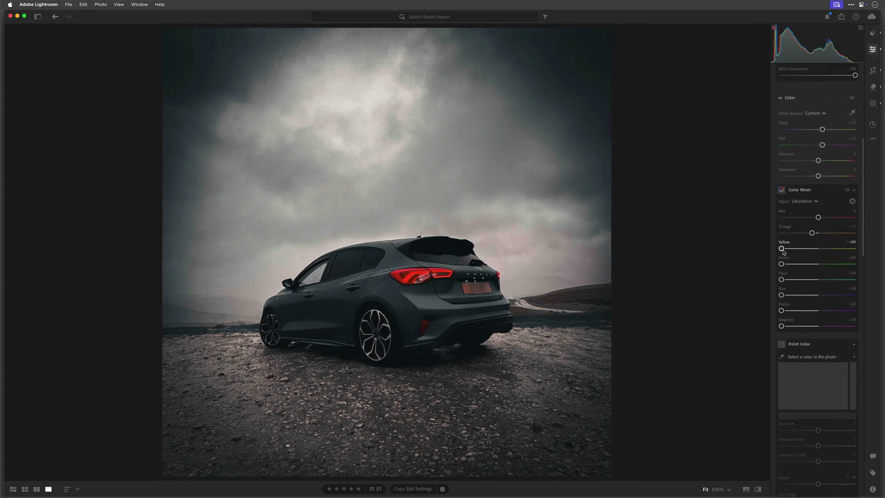
pyautogui.click(815, 203)
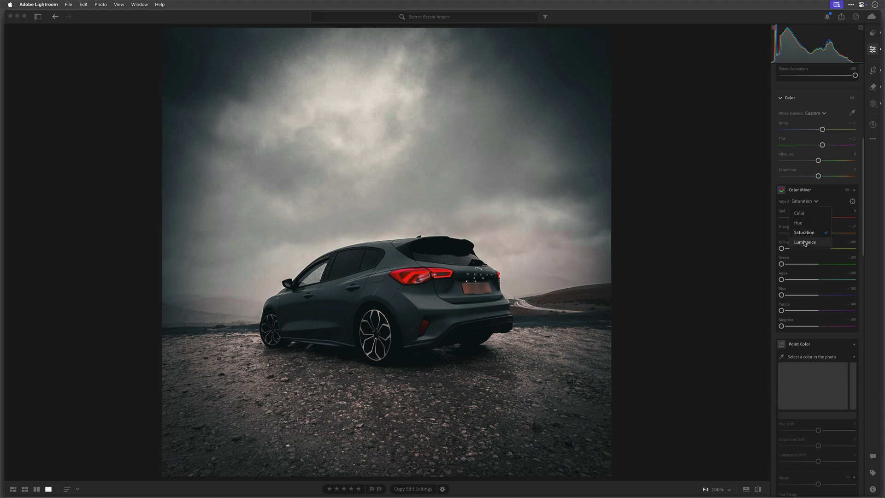
pyautogui.click(802, 233)
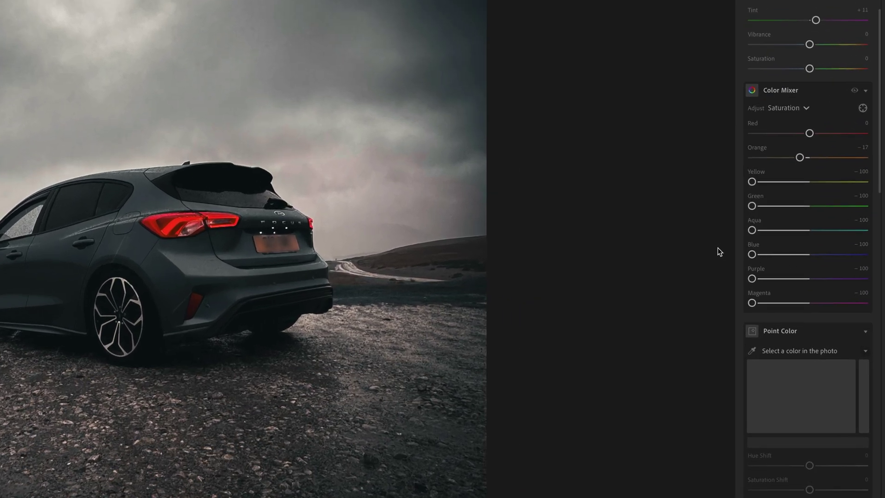
pyautogui.doubleClick(752, 255)
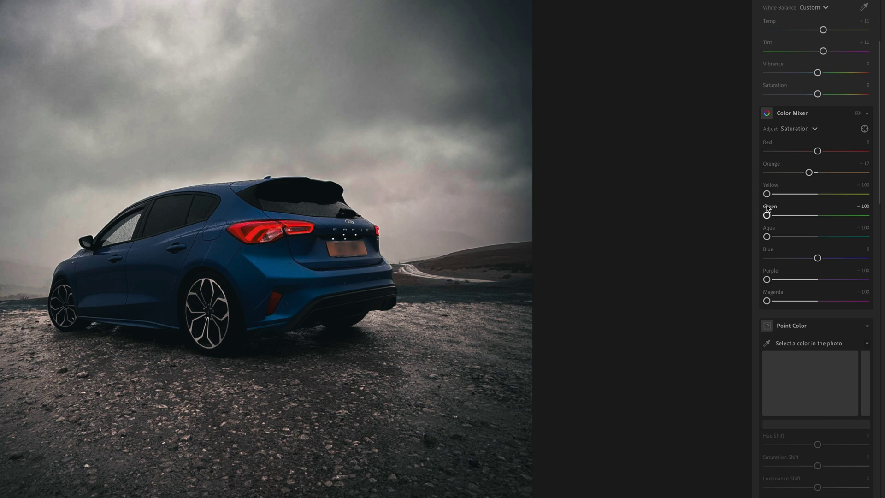
# - Switch the Color Mixer to Luminance and raise the Blue luminance slightly to brighten the car's paint
pyautogui.click(809, 133)
pyautogui.click(799, 185)
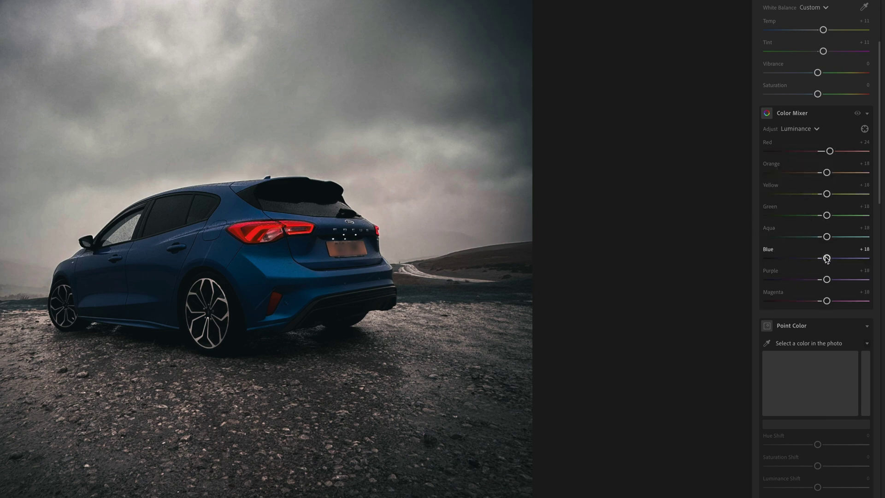
pyautogui.moveTo(828, 259); pyautogui.dragTo(845, 258)
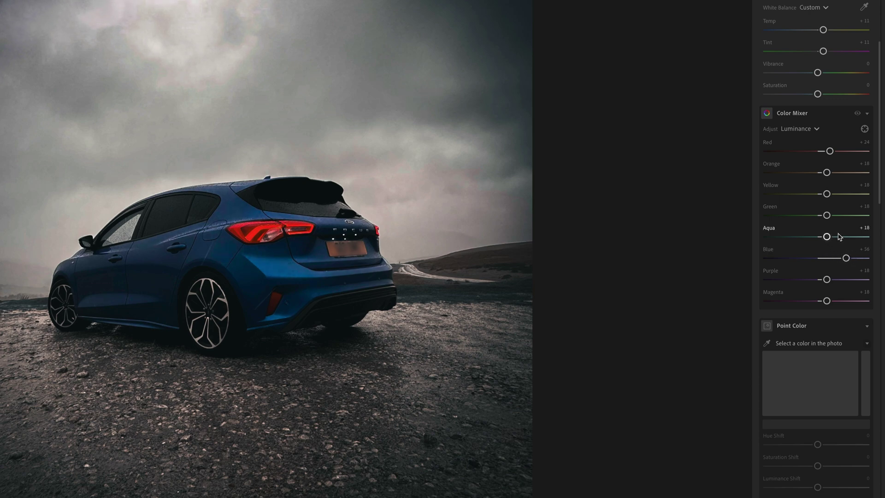
pyautogui.moveTo(825, 256); pyautogui.dragTo(827, 257)
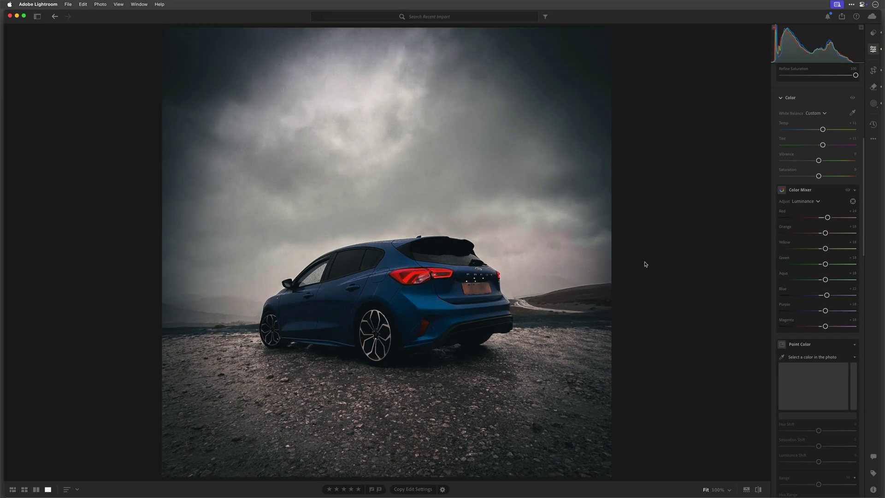
# - Create a Select Subject mask for the car and intersect it with a second Select Subject selection
pyautogui.click(873, 106)
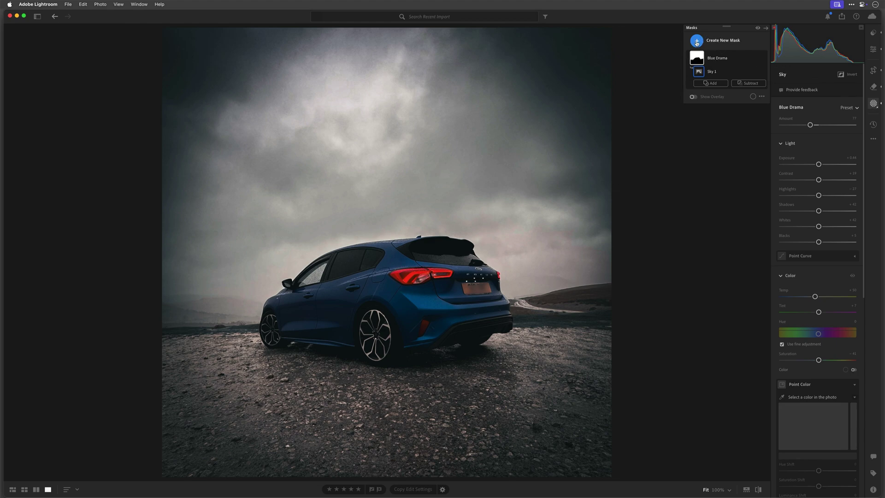
pyautogui.click(697, 41)
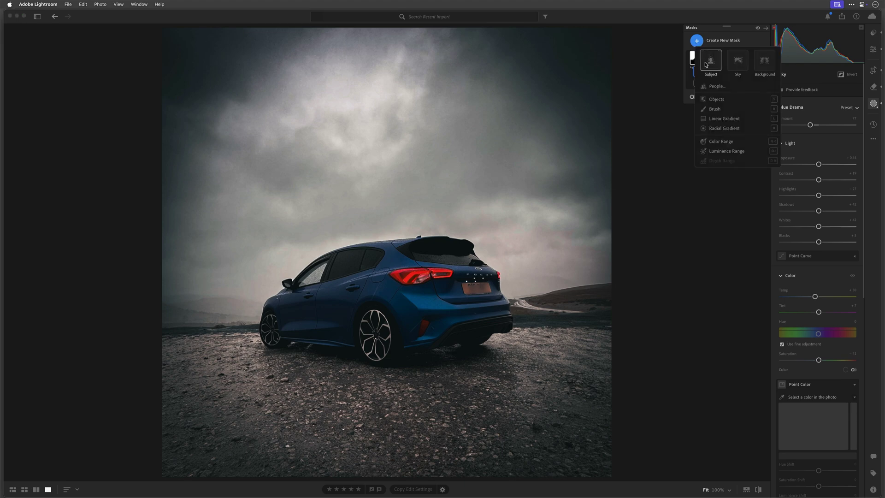
pyautogui.click(710, 62)
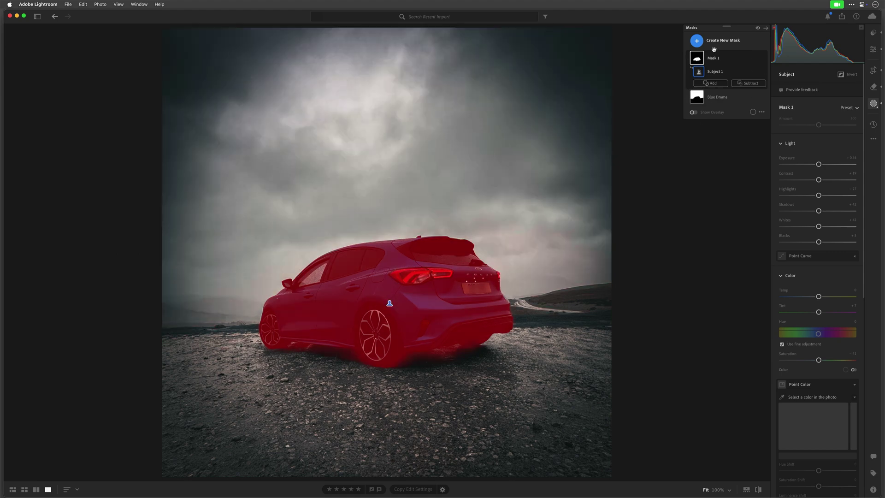
pyautogui.moveTo(753, 61)
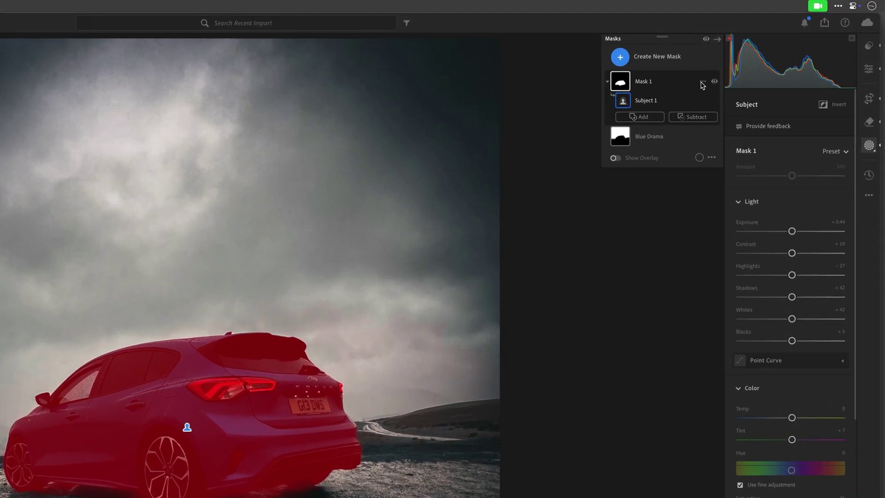
pyautogui.click(702, 82)
pyautogui.moveTo(719, 131)
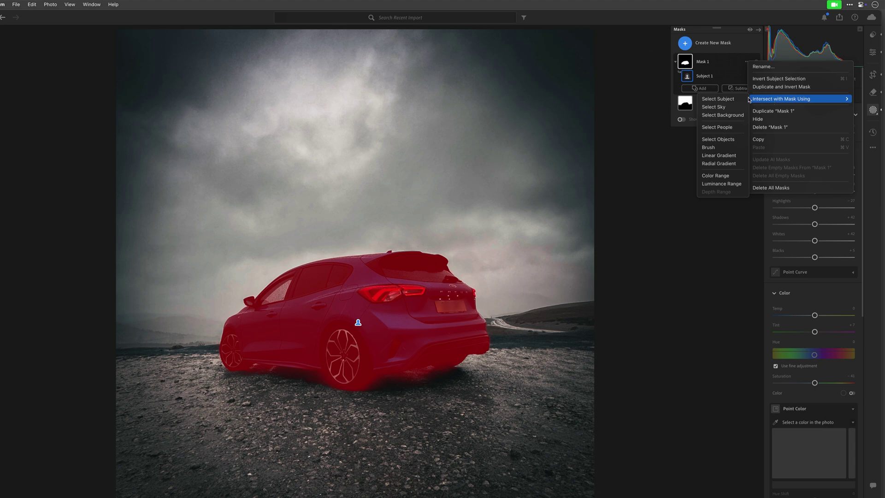
pyautogui.click(713, 100)
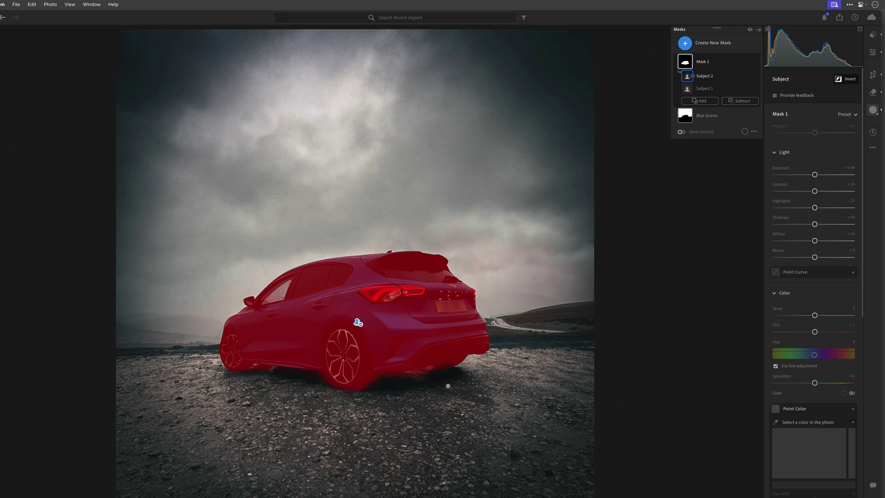
# - Raise the car mask's exposure to about +1.00 and rename the mask "car 1"
pyautogui.moveTo(815, 175); pyautogui.dragTo(824, 181)
pyautogui.click(688, 76)
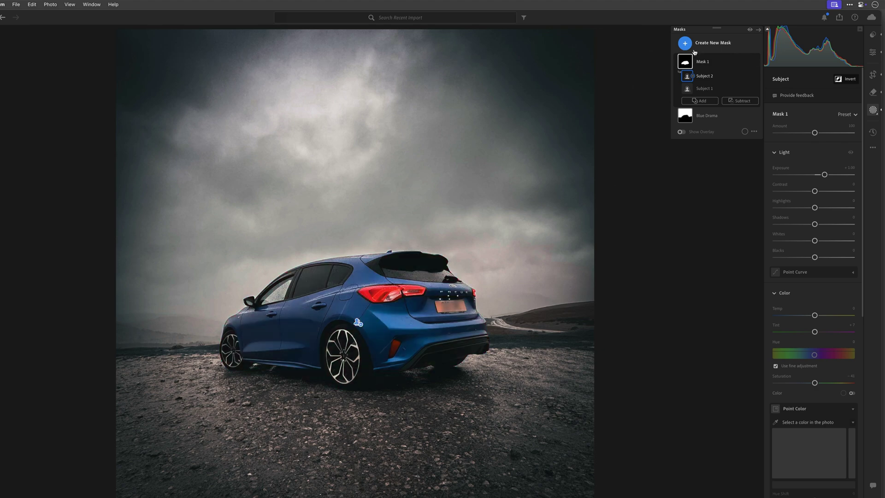
pyautogui.moveTo(687, 65)
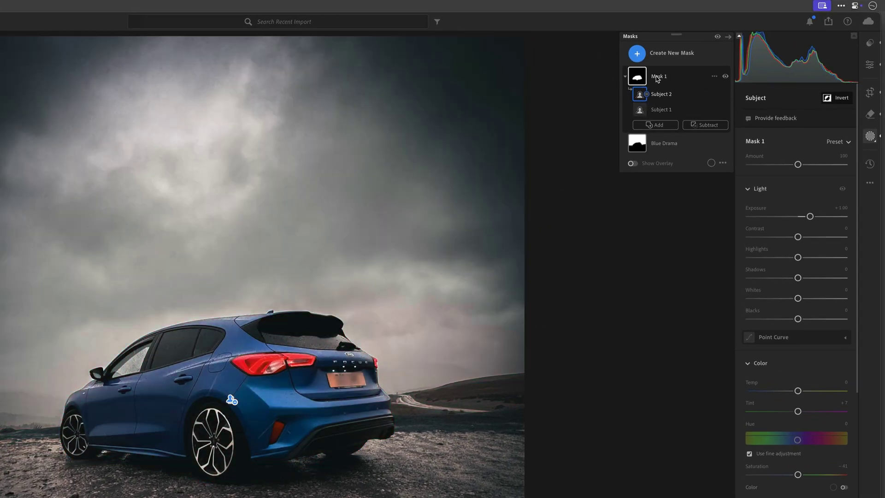
pyautogui.click(714, 77)
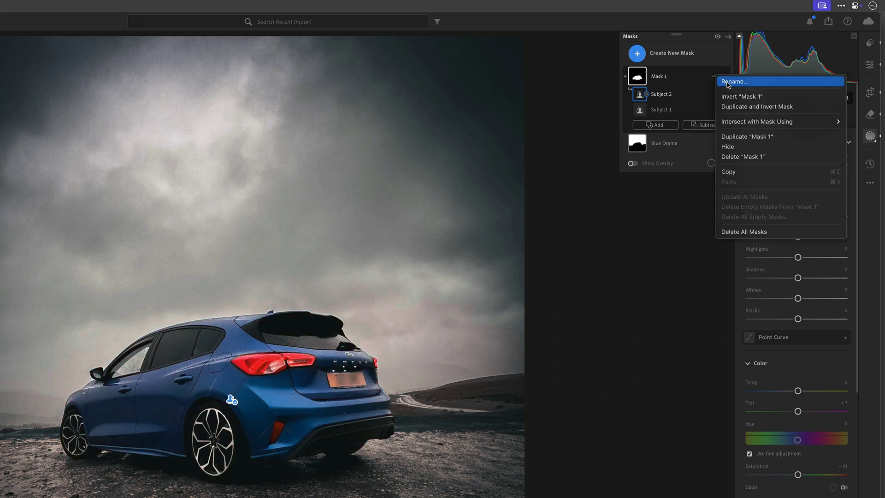
pyautogui.click(728, 83)
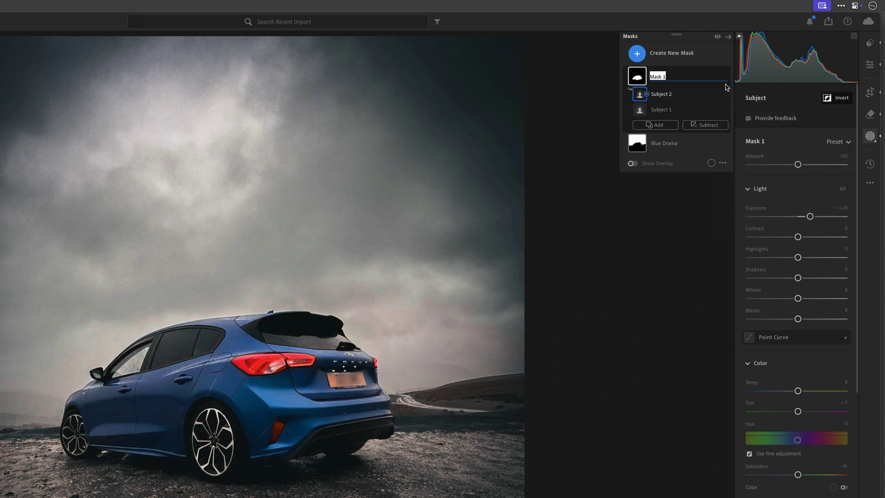
pyautogui.write('car 1')
pyautogui.press('Return')
# - Show the overlay on the Blue Drama mask and intersect that mask with a Select Sky selection
pyautogui.moveTo(641, 99)
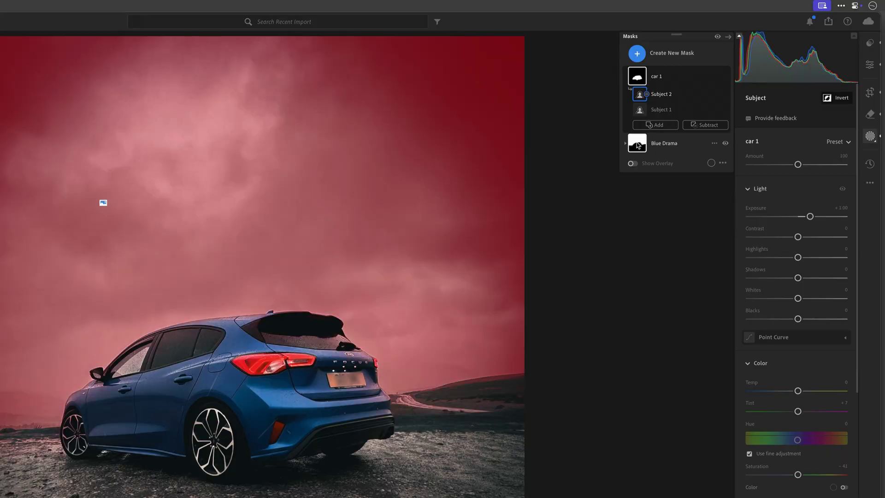
pyautogui.click(638, 146)
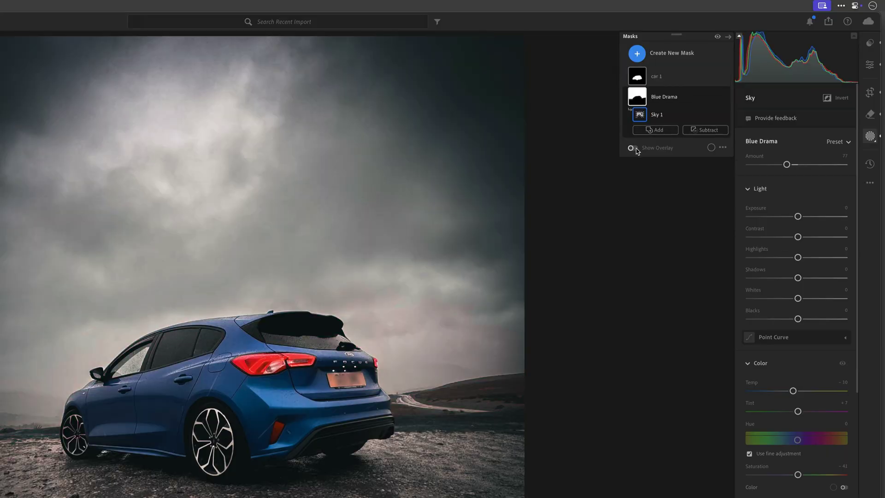
pyautogui.click(632, 147)
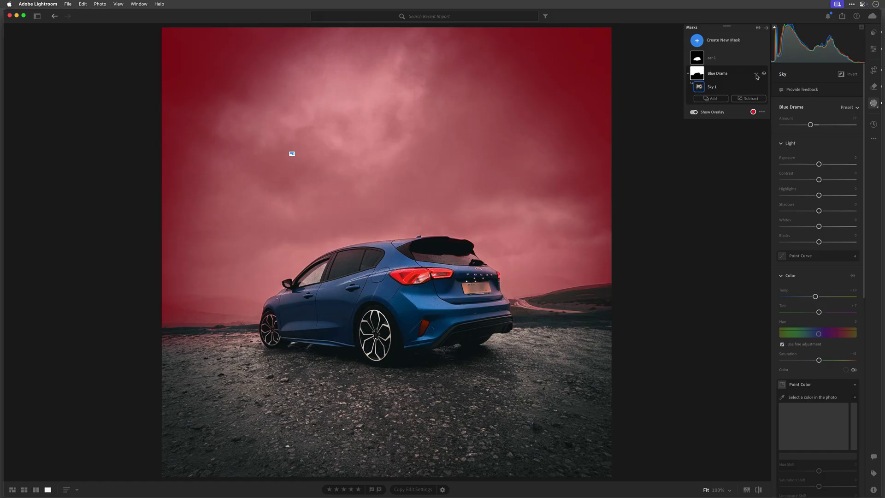
pyautogui.click(756, 75)
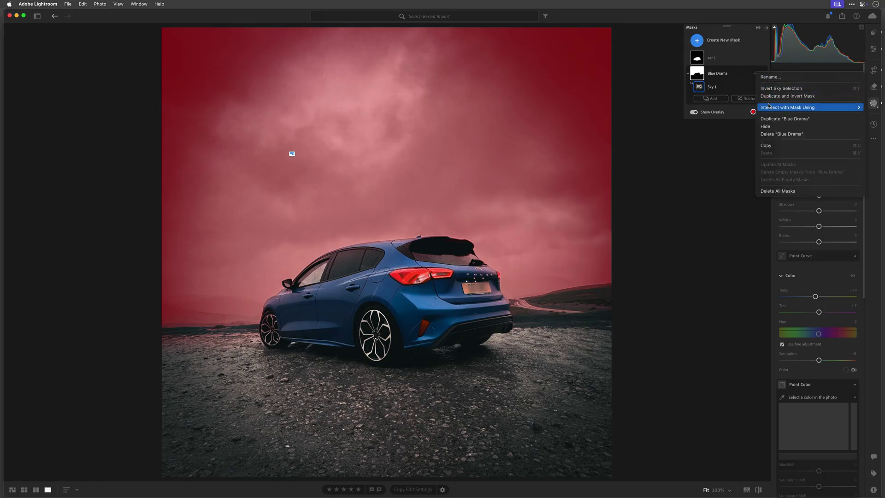
pyautogui.moveTo(769, 110)
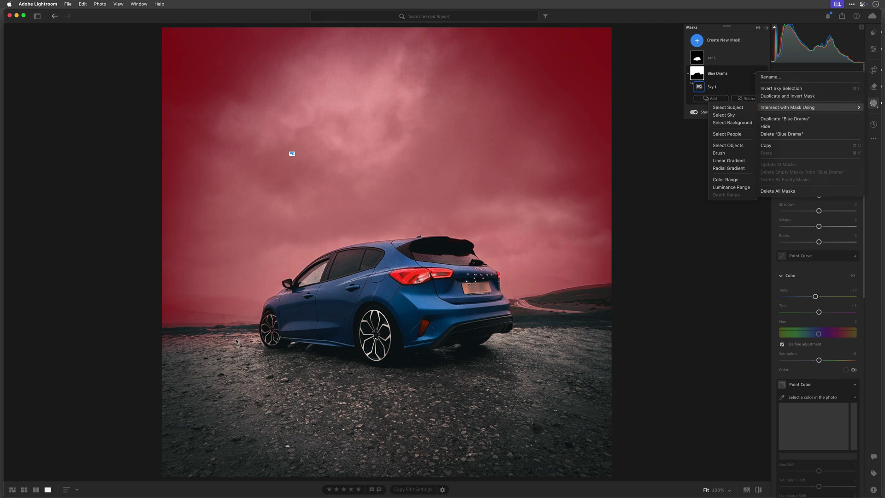
pyautogui.click(727, 118)
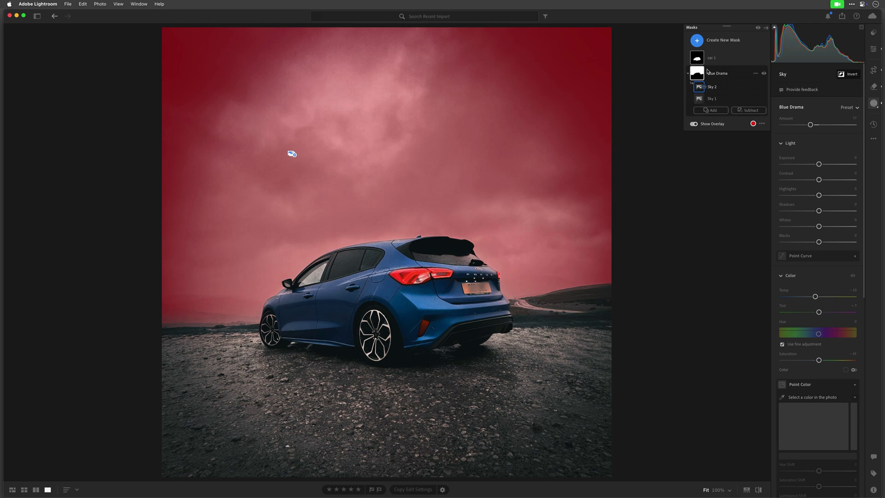
# - Select the car 1 mask to check its coverage and turn the mask overlay off
pyautogui.click(697, 58)
pyautogui.click(698, 59)
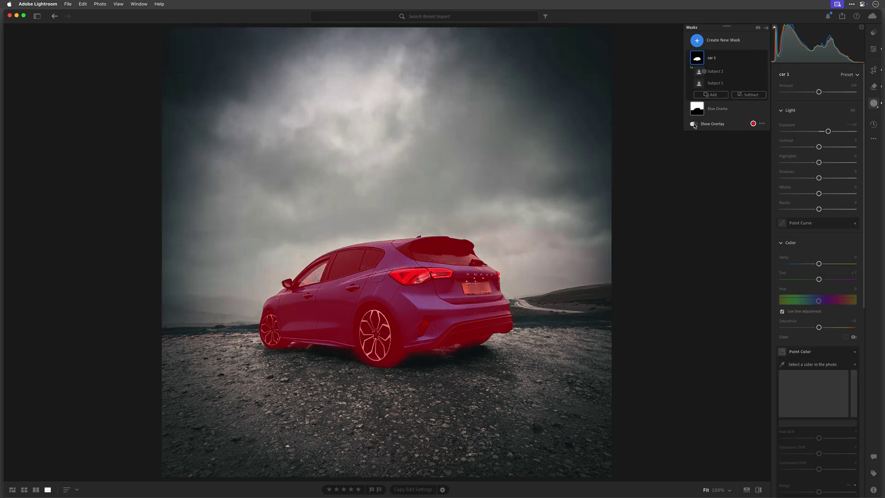
pyautogui.click(693, 124)
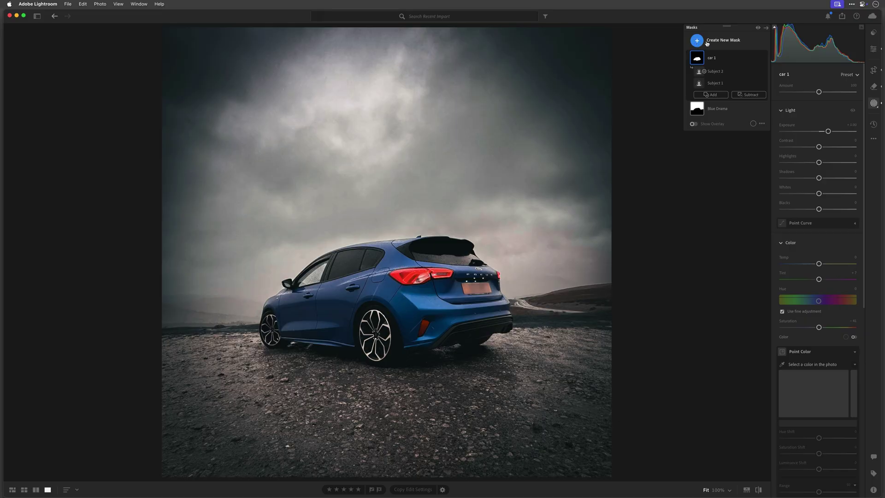
# - Create another Select Subject mask above car 1, intersect it with Select Subject, and leave its exposure at 0
pyautogui.click(697, 41)
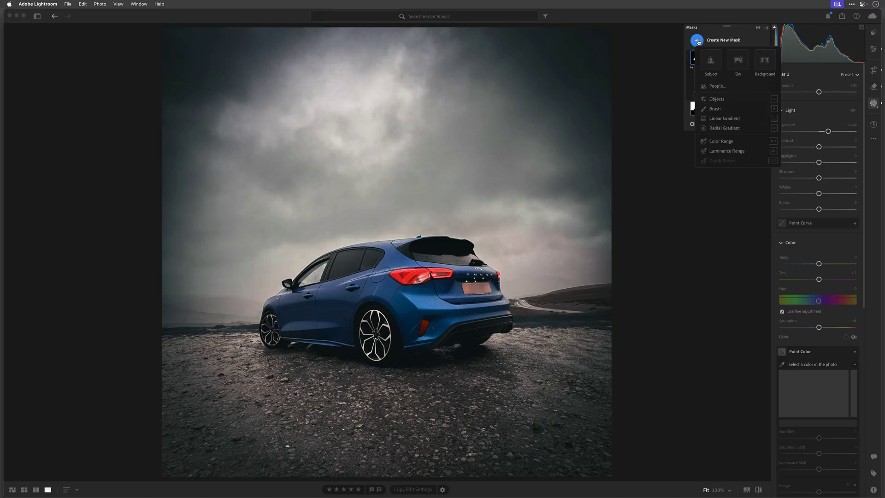
pyautogui.click(711, 62)
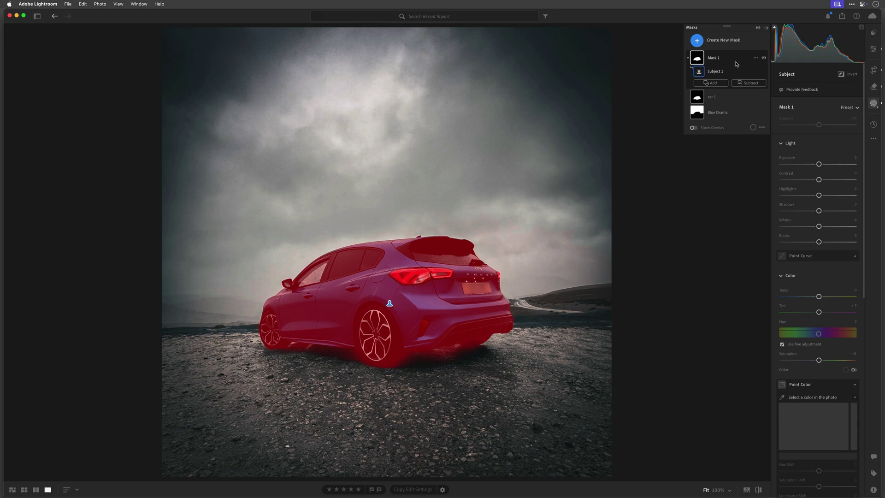
pyautogui.click(755, 59)
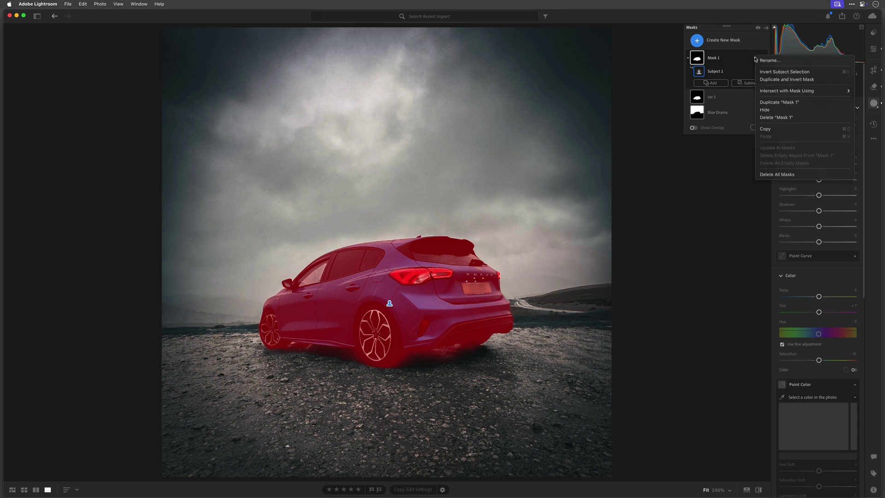
pyautogui.moveTo(772, 91)
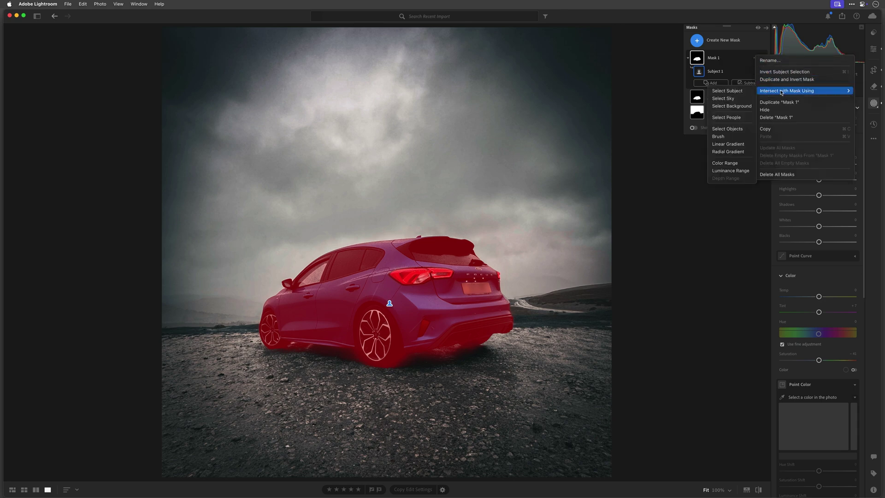
pyautogui.click(739, 91)
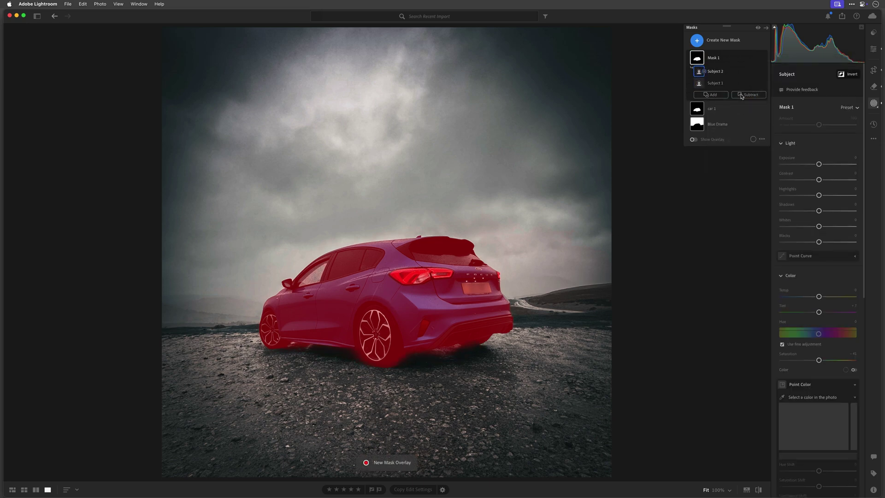
pyautogui.moveTo(818, 164); pyautogui.dragTo(823, 165)
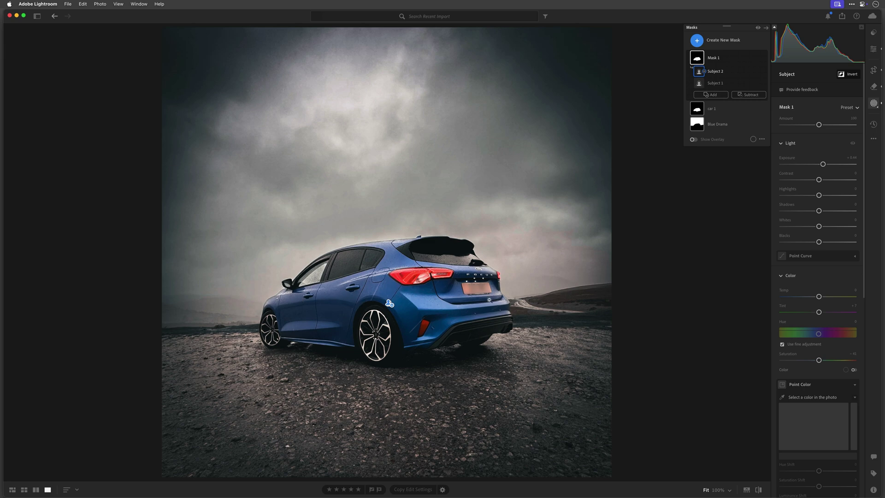
pyautogui.doubleClick(787, 158)
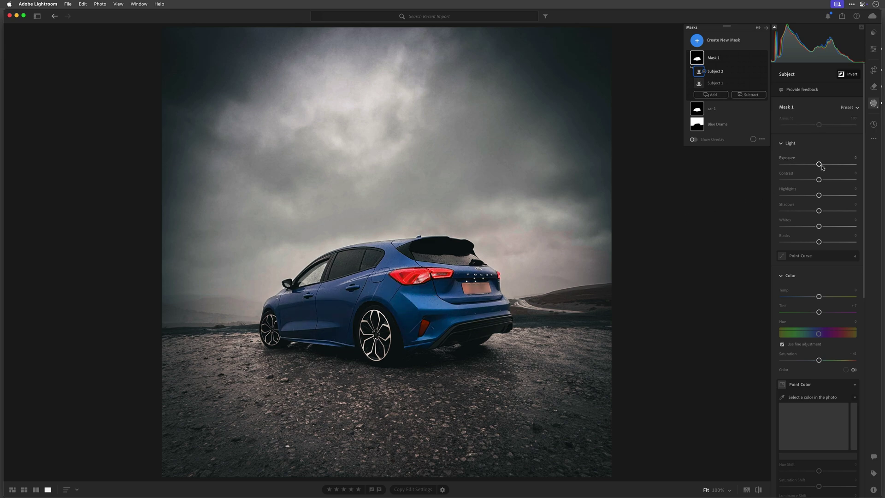
# - Intersect Mask 1 with a wide linear gradient fading from the car's front toward its rear, and set the exposure to +0.60
pyautogui.moveTo(709, 54)
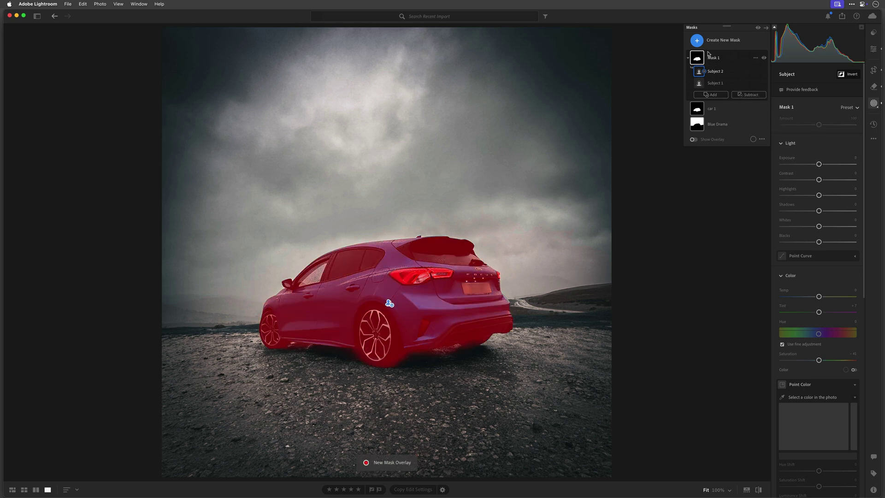
pyautogui.click(755, 58)
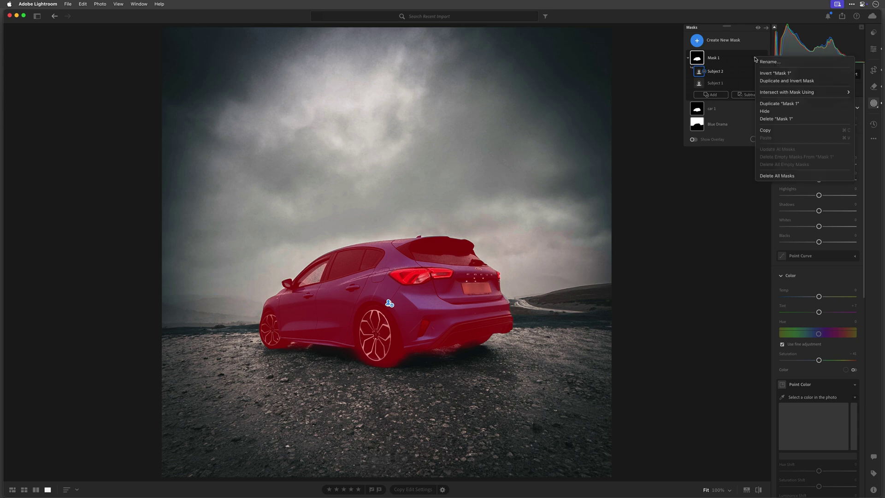
pyautogui.moveTo(762, 94)
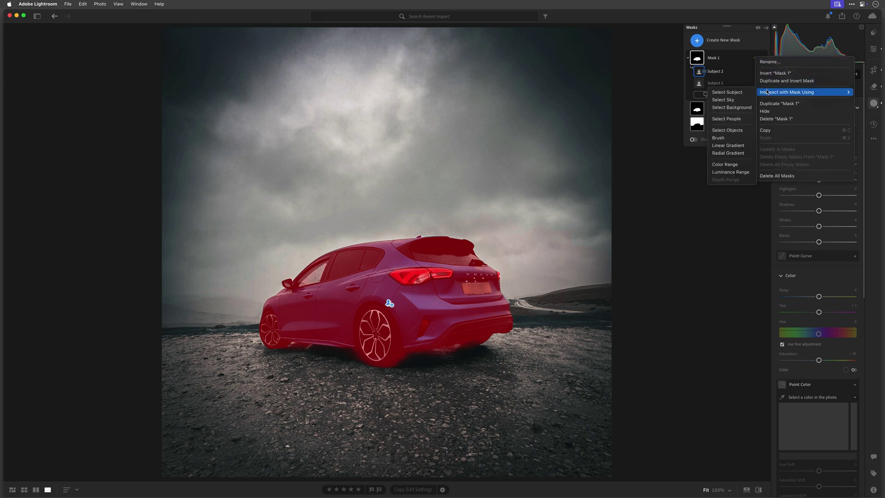
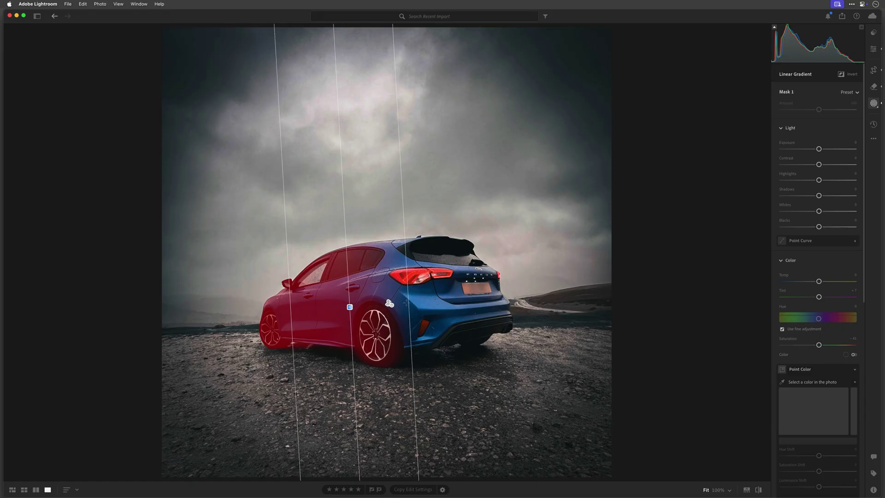
pyautogui.moveTo(409, 302); pyautogui.dragTo(459, 302)
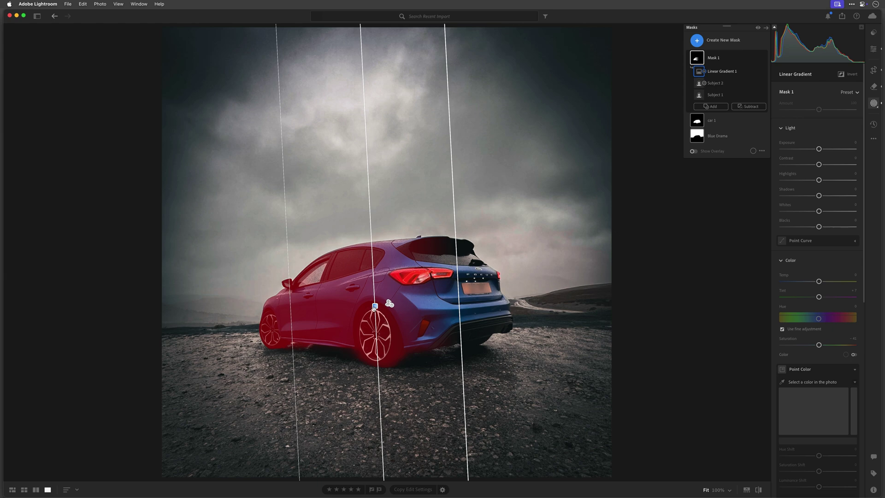
pyautogui.moveTo(372, 300); pyautogui.dragTo(396, 296)
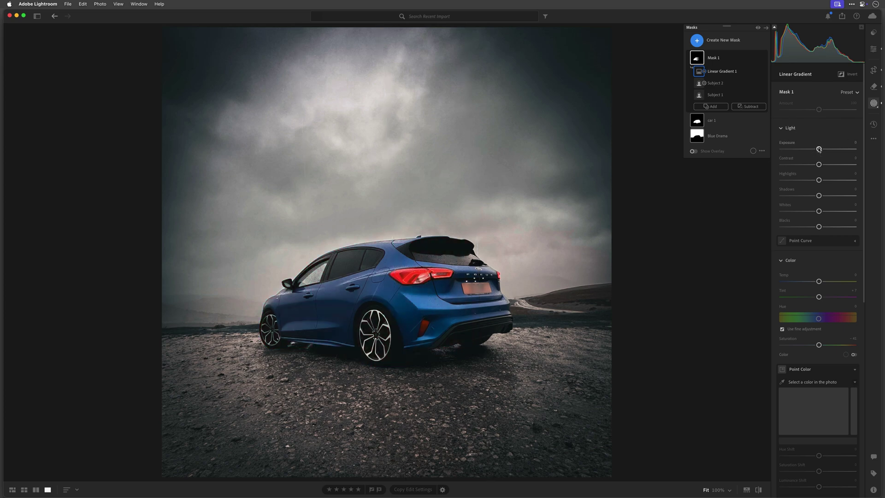
pyautogui.moveTo(819, 149); pyautogui.dragTo(825, 150)
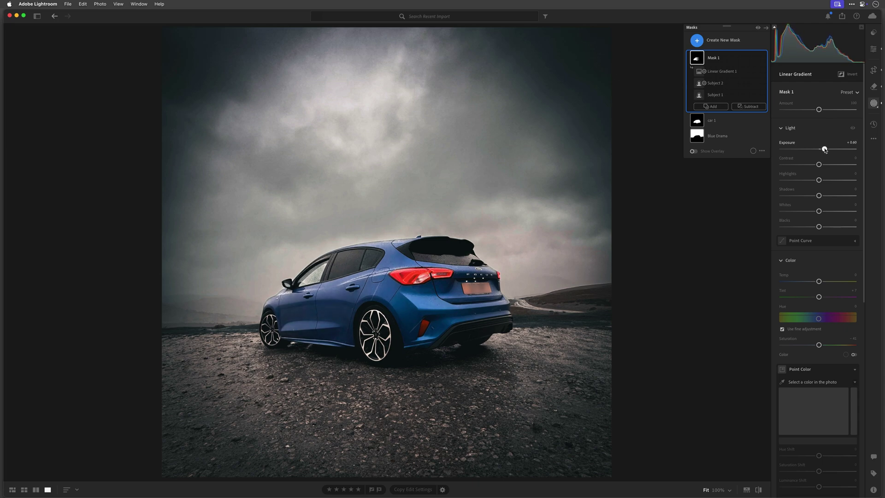
# - Fine-tune Mask 1's exposure to +0.64 and rename the mask "car 2 - side"
pyautogui.moveTo(823, 150); pyautogui.dragTo(825, 151)
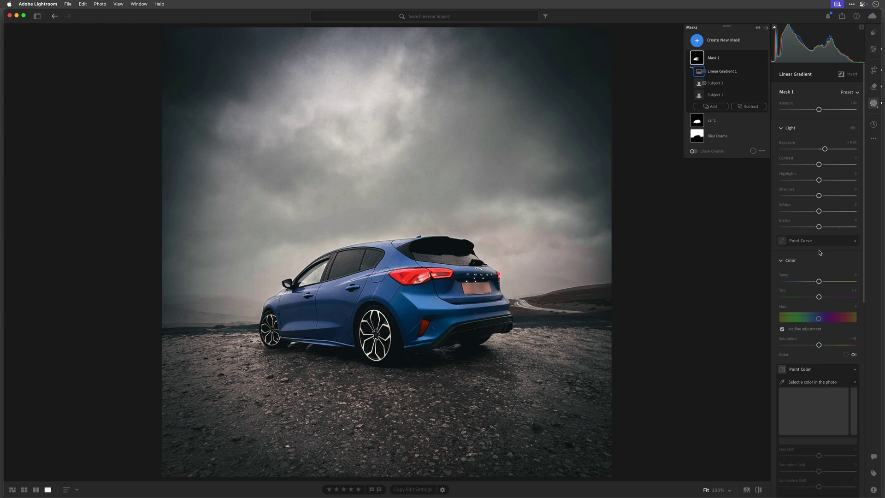
pyautogui.moveTo(440, 376)
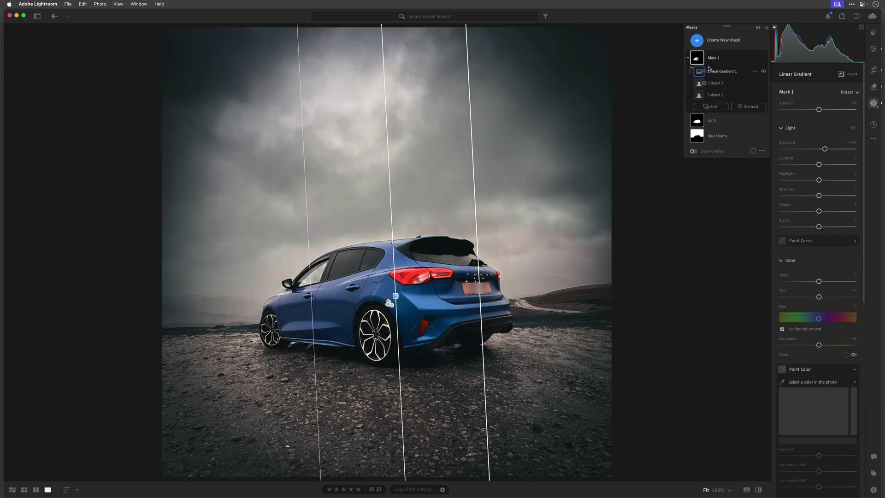
pyautogui.click(755, 59)
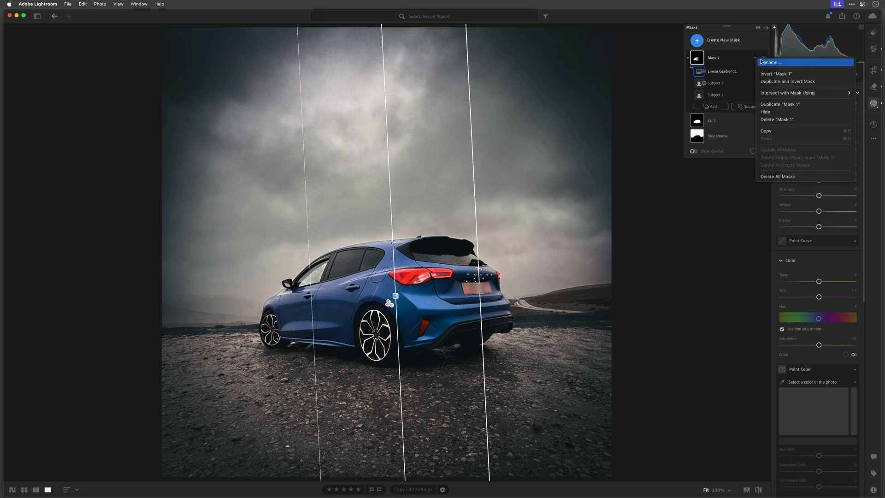
pyautogui.click(769, 63)
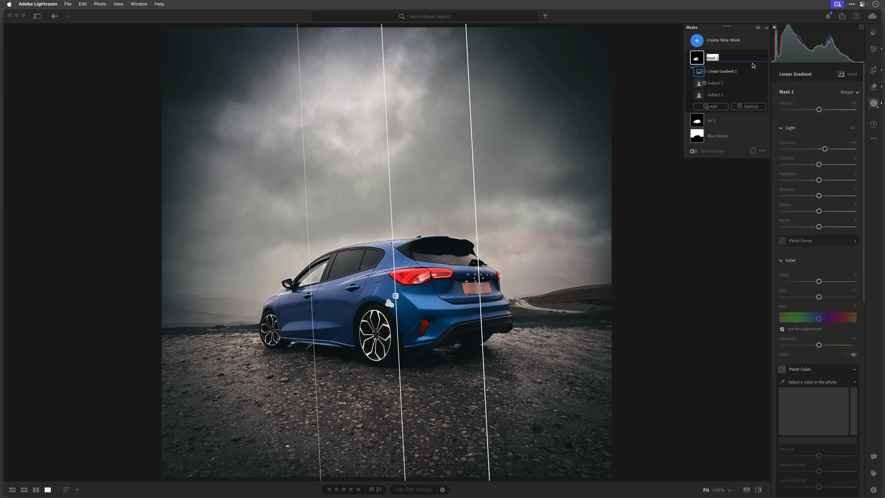
pyautogui.write('car 2')
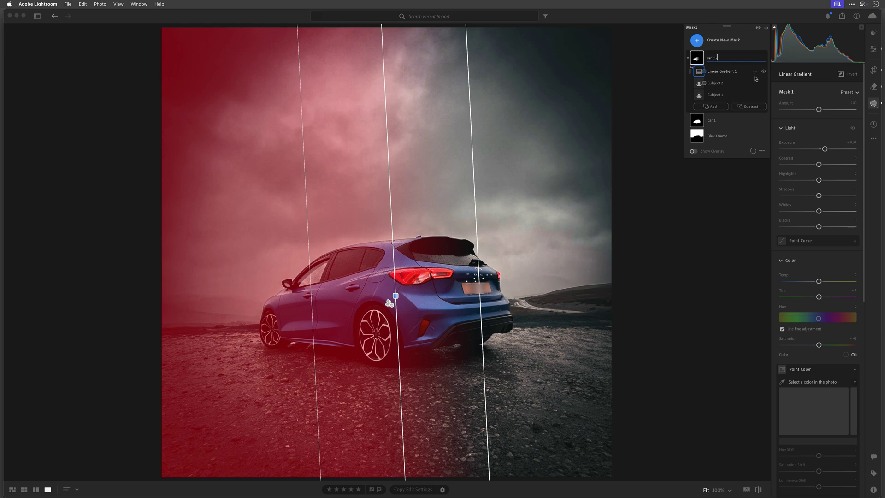
pyautogui.write(' - side')
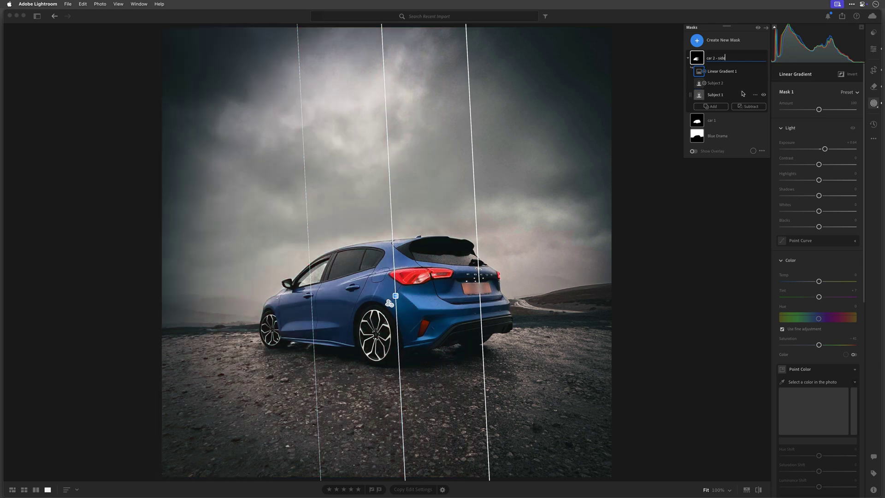
pyautogui.press('Return')
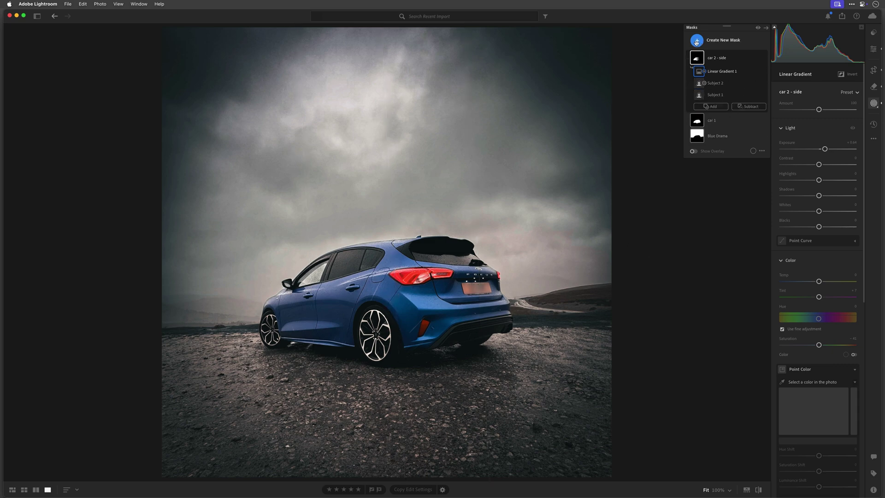
# - Create a radial gradient mask over the car's rear wheel and set its exposure to +0.84 and shadows to +44
pyautogui.click(698, 41)
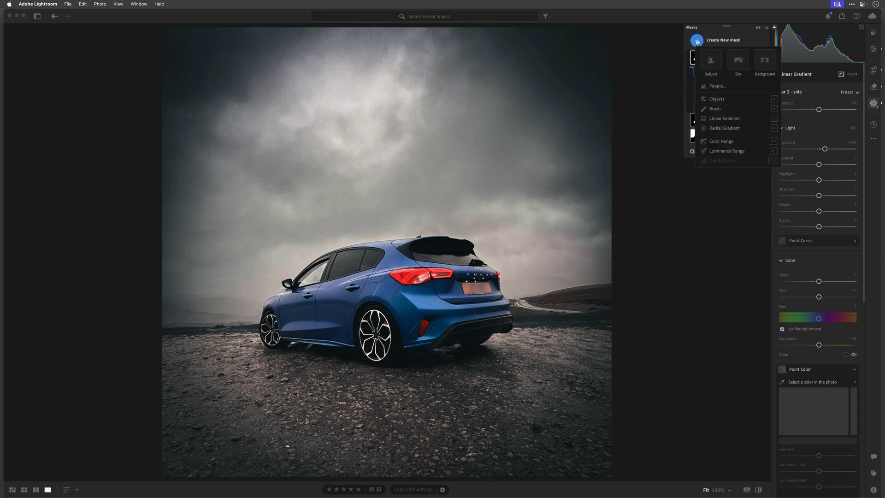
pyautogui.click(719, 128)
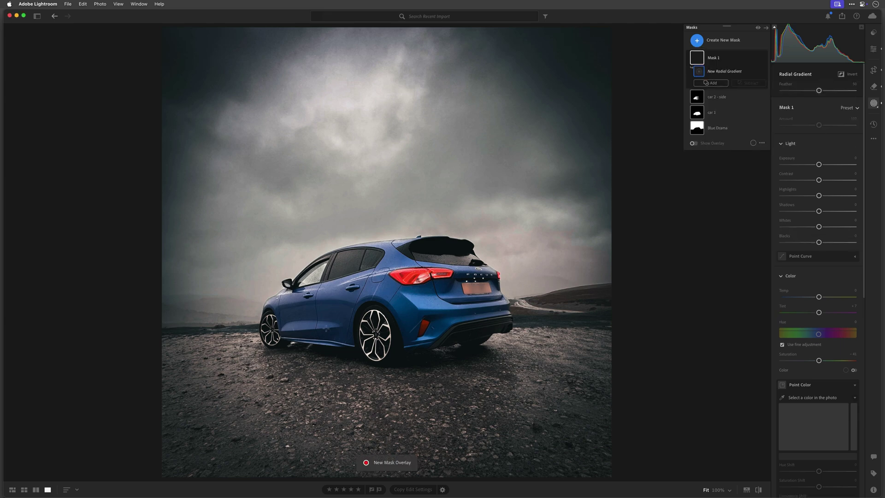
pyautogui.moveTo(376, 335); pyautogui.dragTo(392, 362)
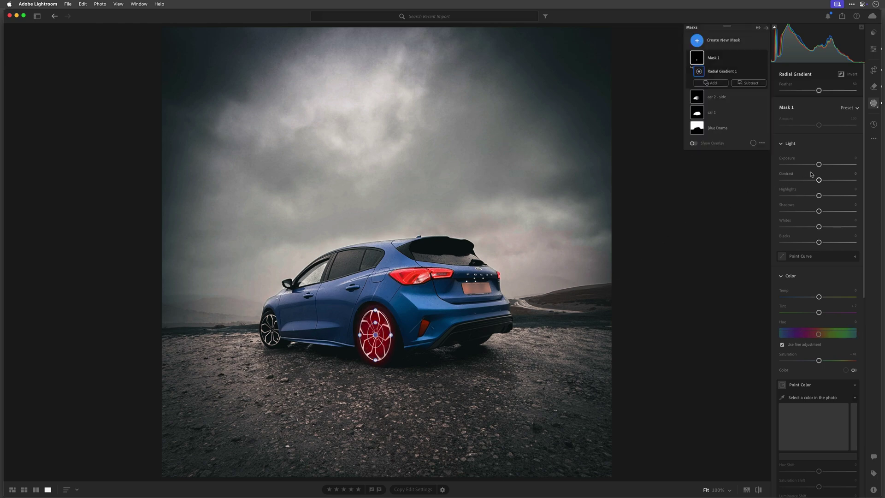
pyautogui.moveTo(818, 165); pyautogui.dragTo(826, 166)
pyautogui.moveTo(818, 212); pyautogui.dragTo(835, 212)
pyautogui.moveTo(347, 329)
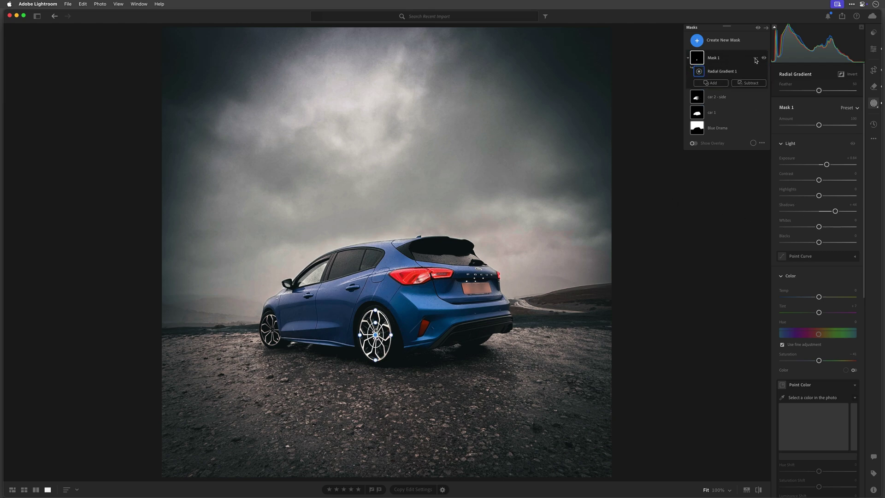
# - Rename the rear wheel's radial gradient mask "rear"
pyautogui.click(756, 60)
pyautogui.click(765, 64)
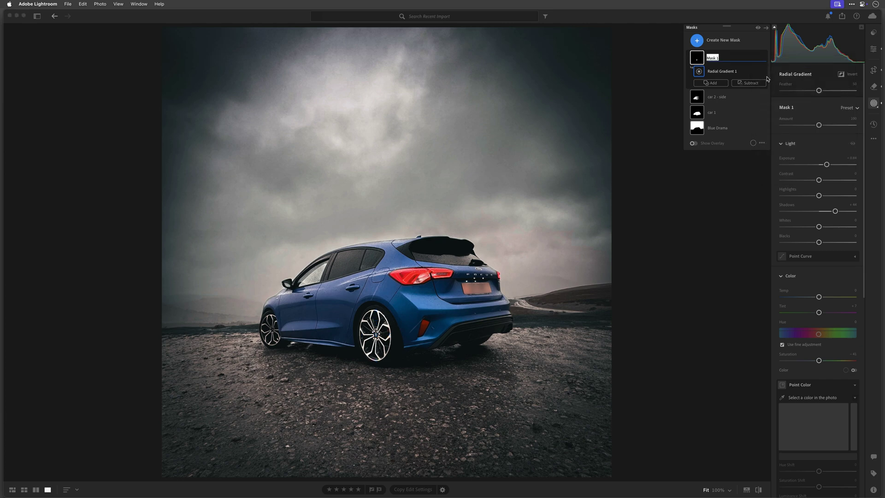
pyautogui.write('rear 1')
pyautogui.press('BackSpace')
pyautogui.press('BackSpace')
pyautogui.press('Return')
# - Create a radial gradient mask over the car's front wheel, set its exposure to +0.44 and raise its shadows to about +30
pyautogui.click(695, 41)
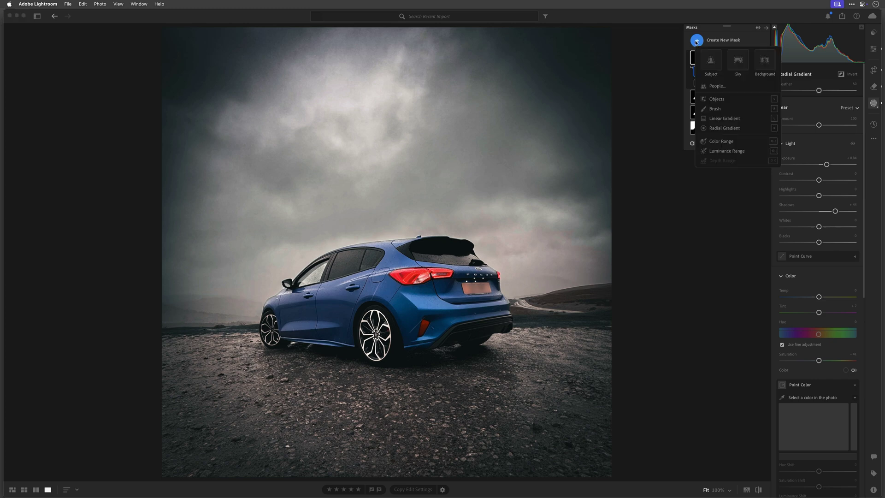
pyautogui.click(725, 128)
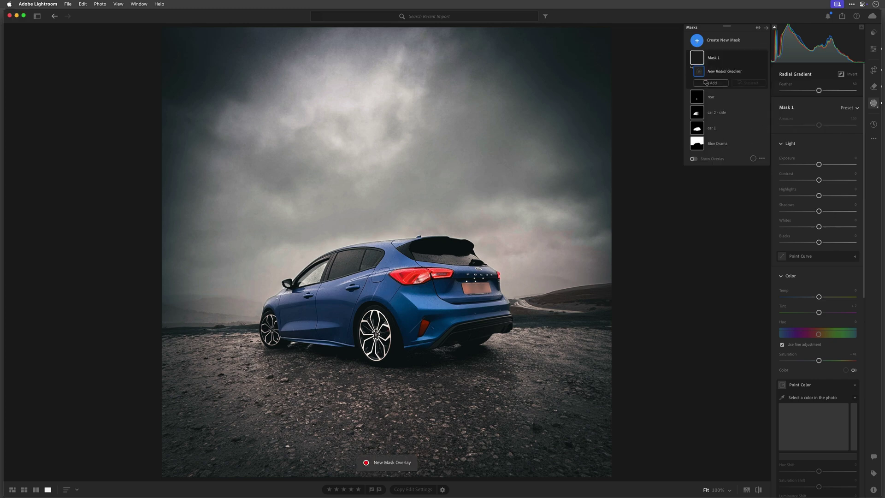
pyautogui.moveTo(272, 331); pyautogui.dragTo(282, 344)
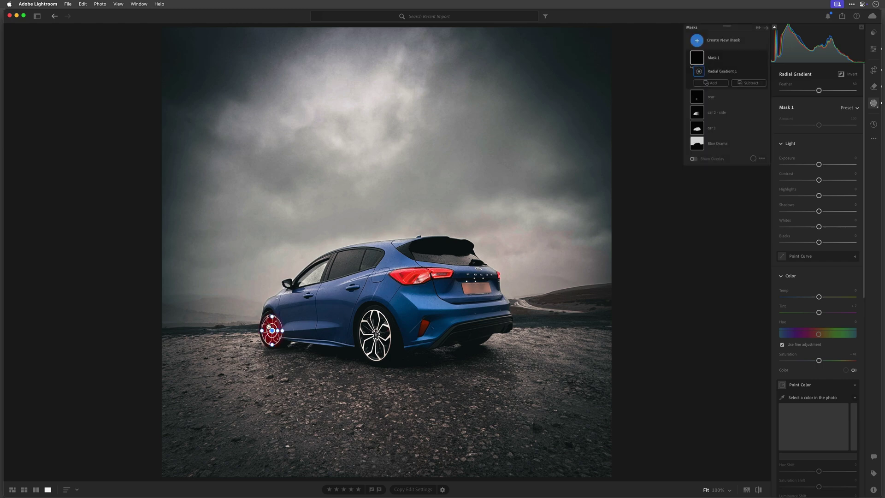
pyautogui.press('h')
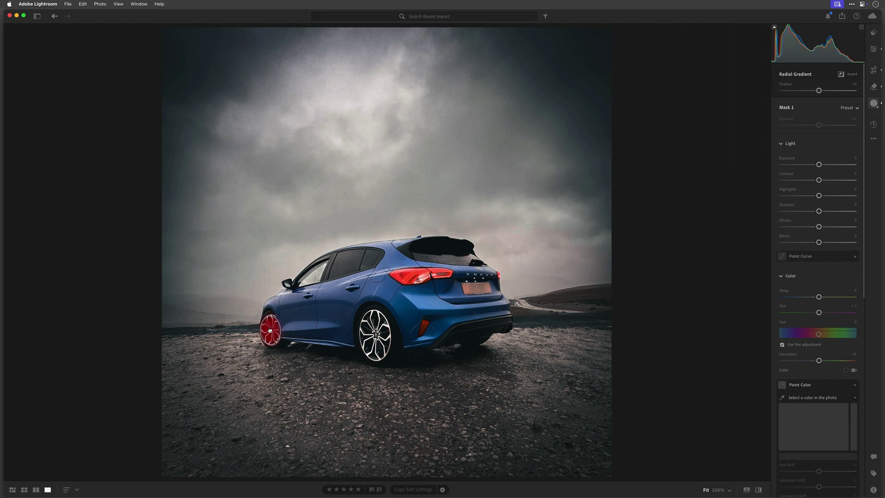
pyautogui.moveTo(819, 164); pyautogui.dragTo(823, 165)
pyautogui.moveTo(818, 211); pyautogui.dragTo(830, 214)
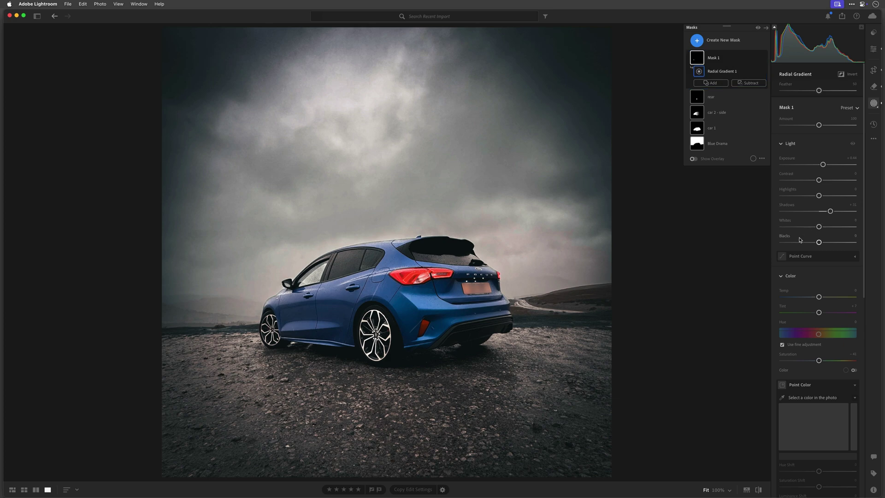
# - Rename the front wheel's radial gradient mask "front" and close the masking tools
pyautogui.click(756, 58)
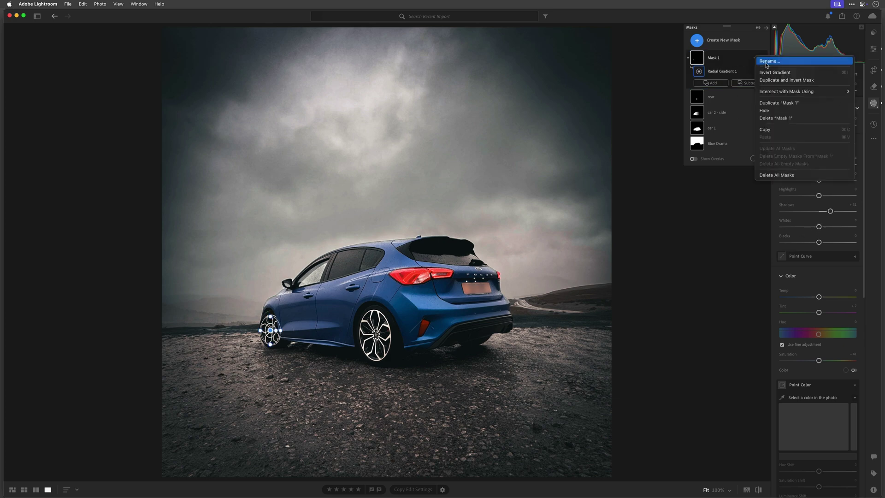
pyautogui.click(769, 61)
pyautogui.press('BackSpace')
pyautogui.write('front')
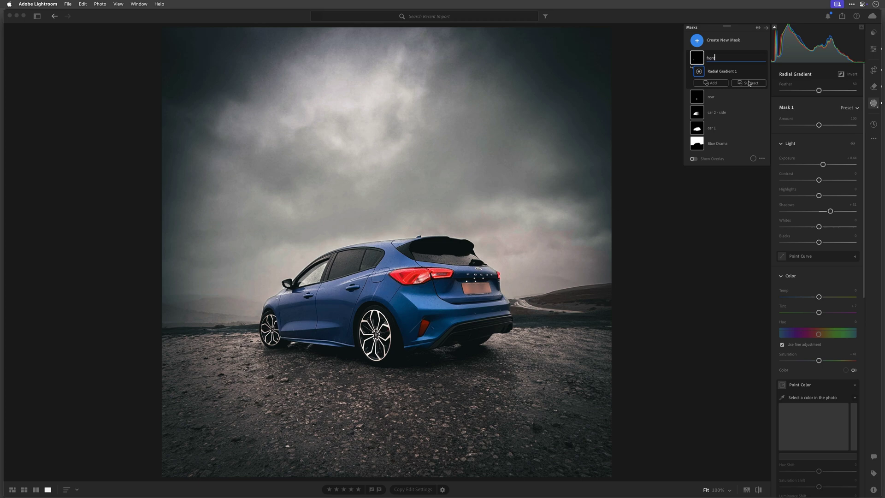
pyautogui.press('Return')
pyautogui.click(874, 104)
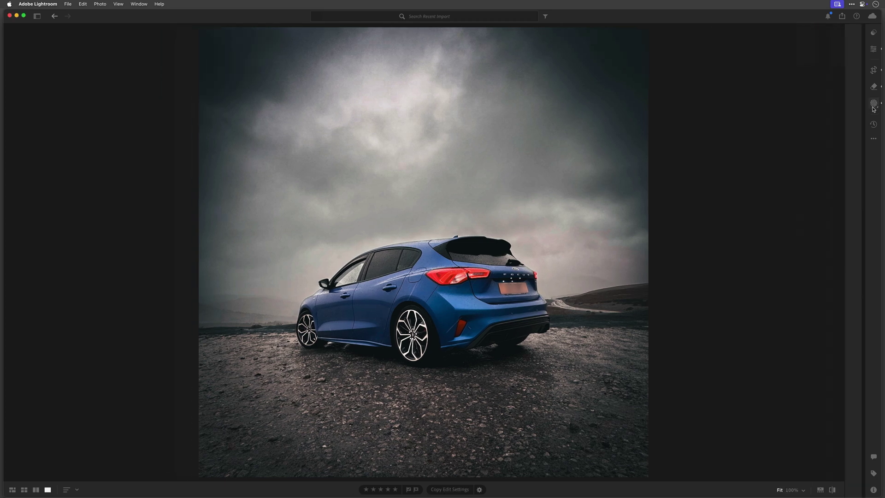
# - In the Color Mixer, set the blue luminance to +23 and raise the blue saturation to about +23
pyautogui.click(874, 49)
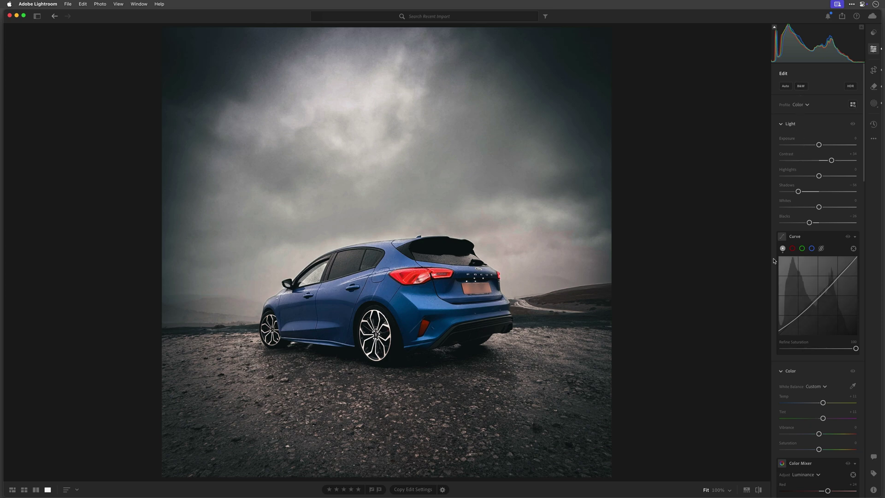
pyautogui.scroll(-10, 805, 162)
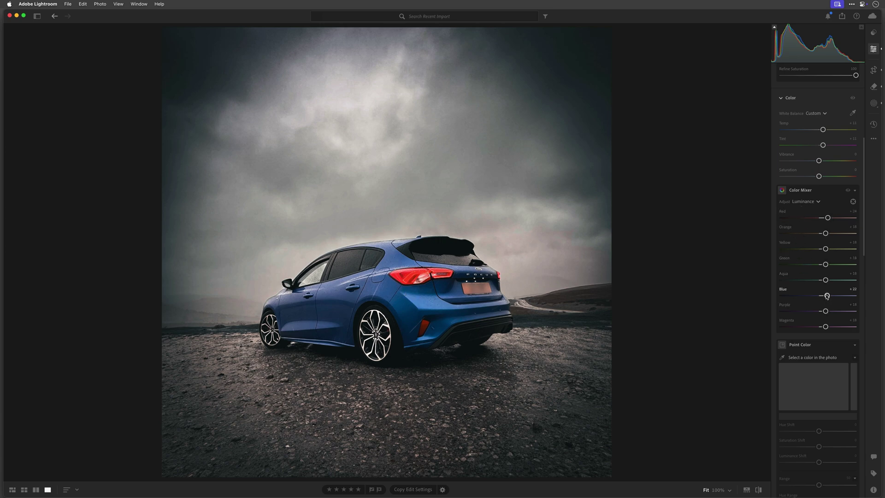
pyautogui.moveTo(827, 295)
pyautogui.mouseDown()
pyautogui.moveTo(836, 296)
pyautogui.moveTo(814, 296)
pyautogui.moveTo(827, 296)
pyautogui.mouseUp()
pyautogui.click(804, 201)
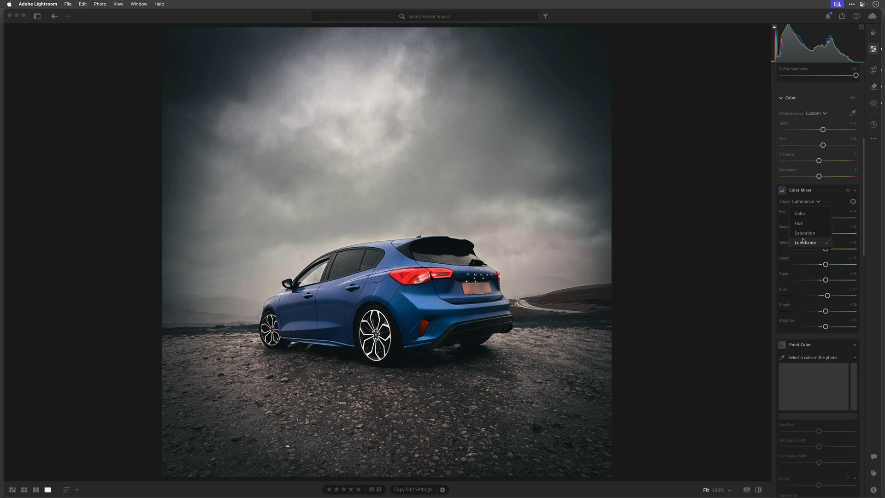
pyautogui.click(805, 233)
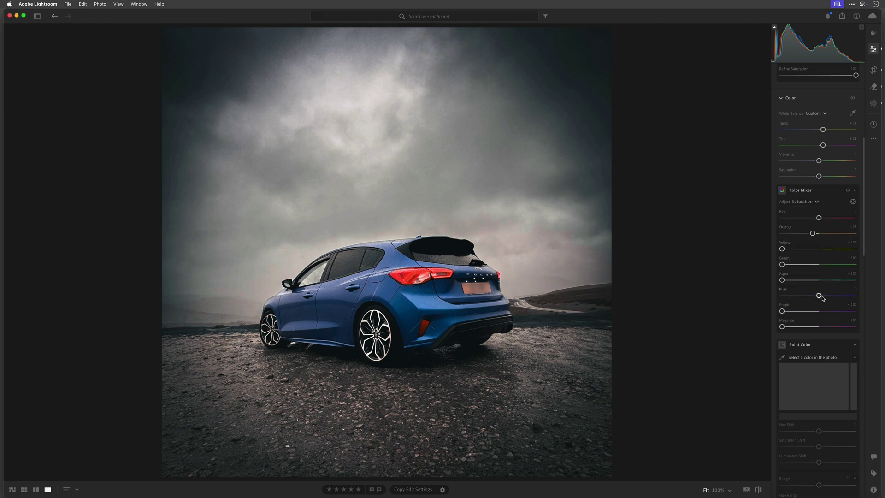
pyautogui.moveTo(819, 296); pyautogui.dragTo(825, 295)
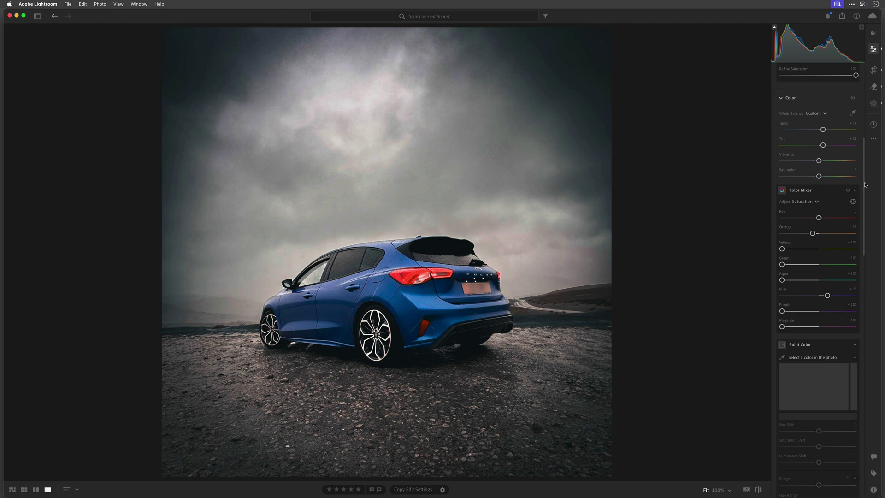
# - Select the car 1 mask and set its dehaze to +14 and clarity to +12
pyautogui.moveTo(865, 184); pyautogui.dragTo(850, 287)
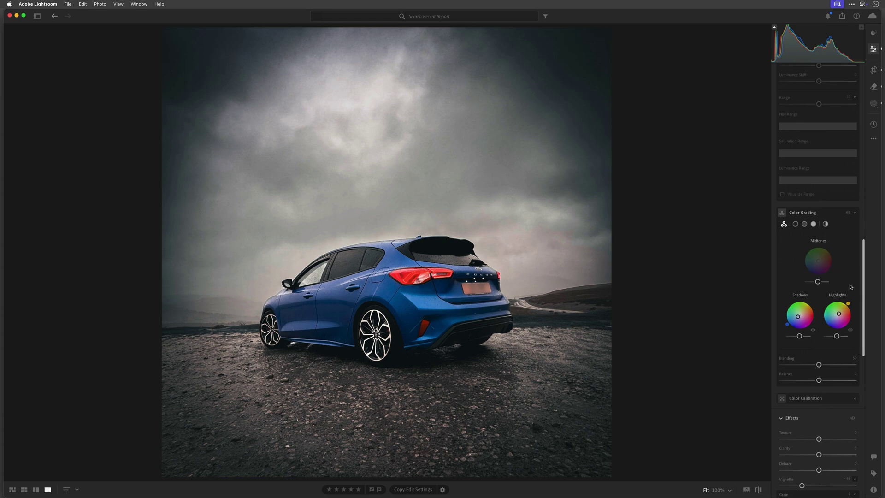
pyautogui.scroll(10, 850, 286)
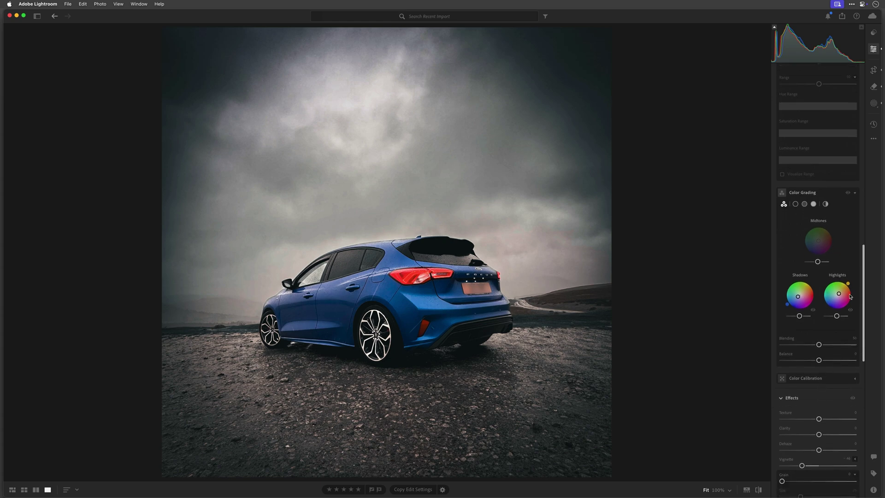
pyautogui.click(874, 104)
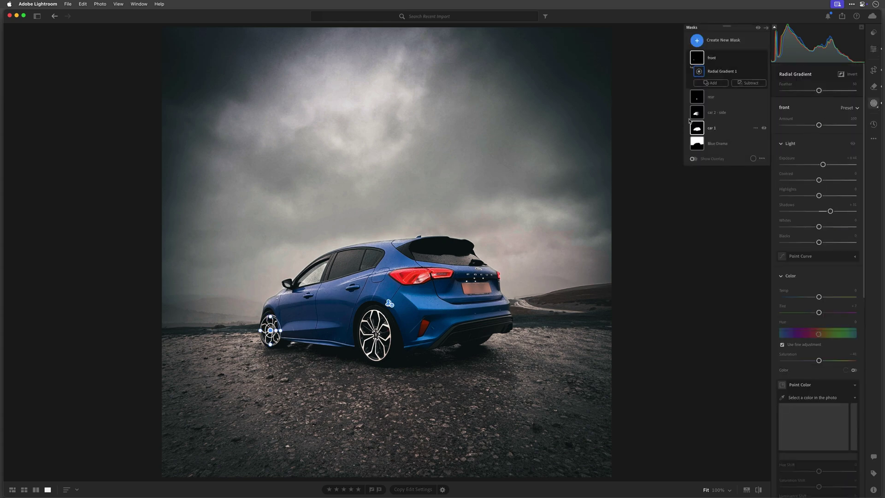
pyautogui.moveTo(698, 124)
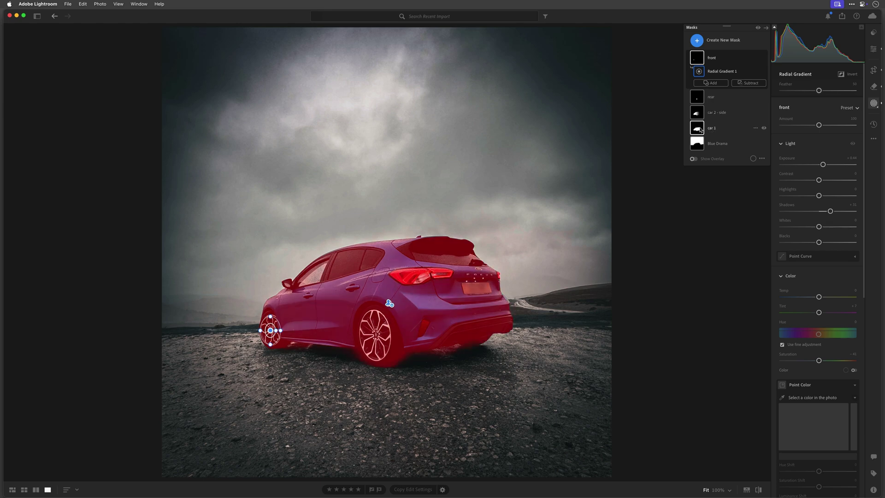
pyautogui.click(698, 130)
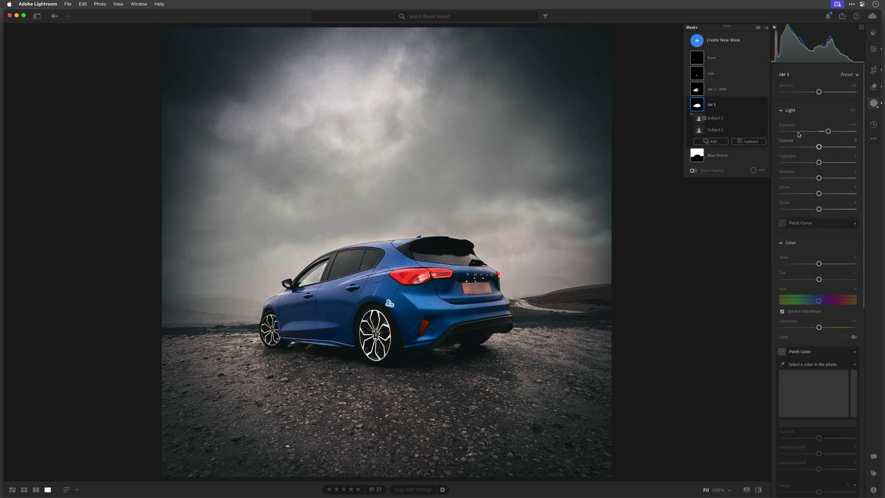
pyautogui.scroll(-5, 802, 323)
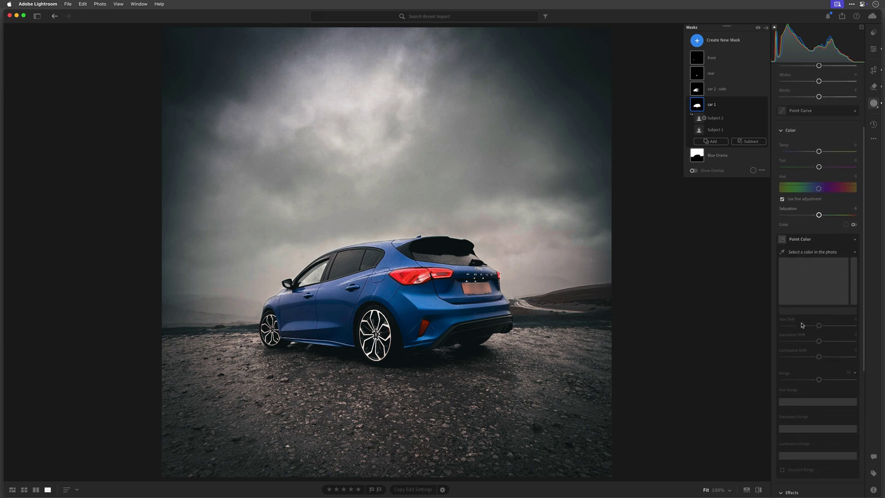
pyautogui.scroll(-5, 802, 324)
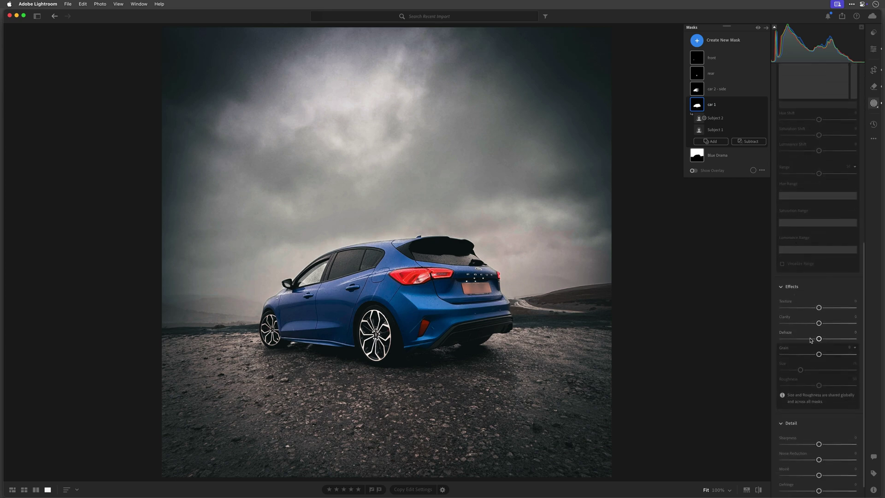
pyautogui.moveTo(819, 339); pyautogui.dragTo(824, 323)
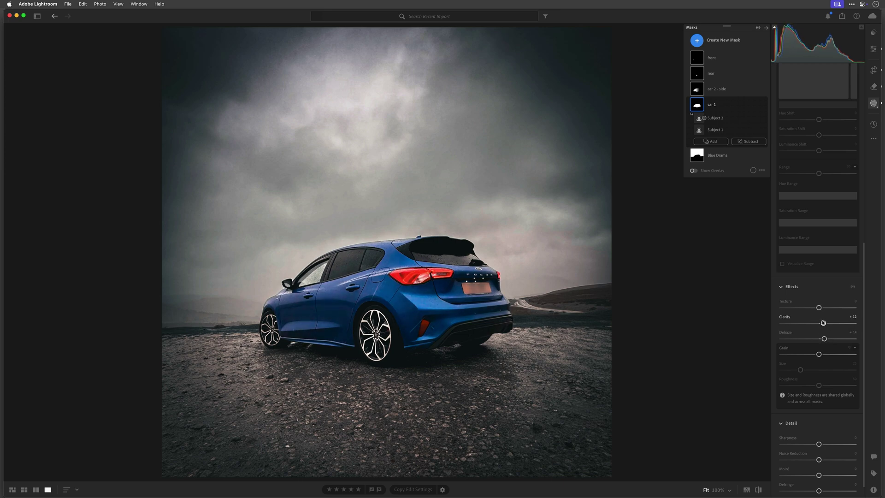
pyautogui.moveTo(823, 338); pyautogui.dragTo(824, 339)
# - Close the masking tools and show the original photo to compare it with the edit
pyautogui.click(873, 103)
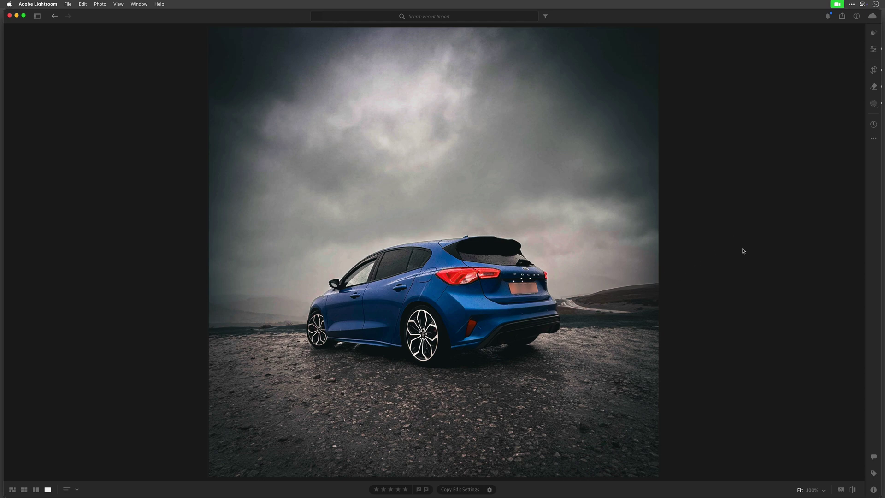
pyautogui.press('\\')
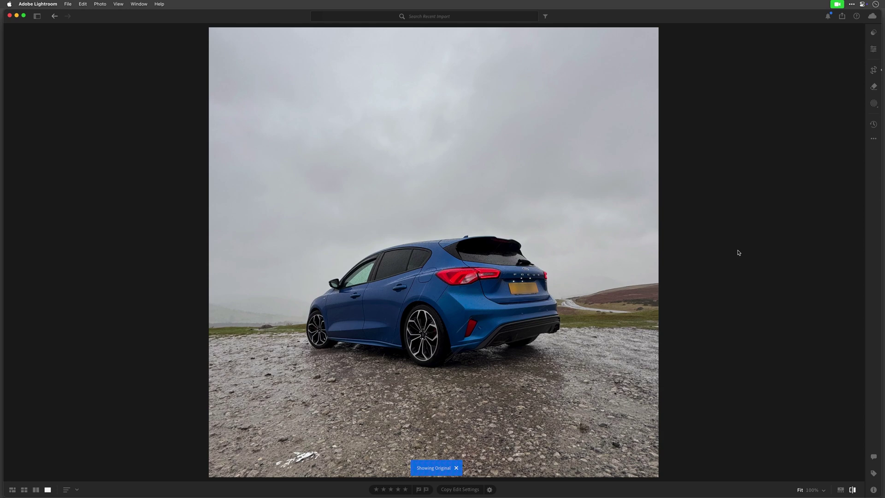
# - Switch between the original and edited versions of the car photo to compare them
pyautogui.press('\\')
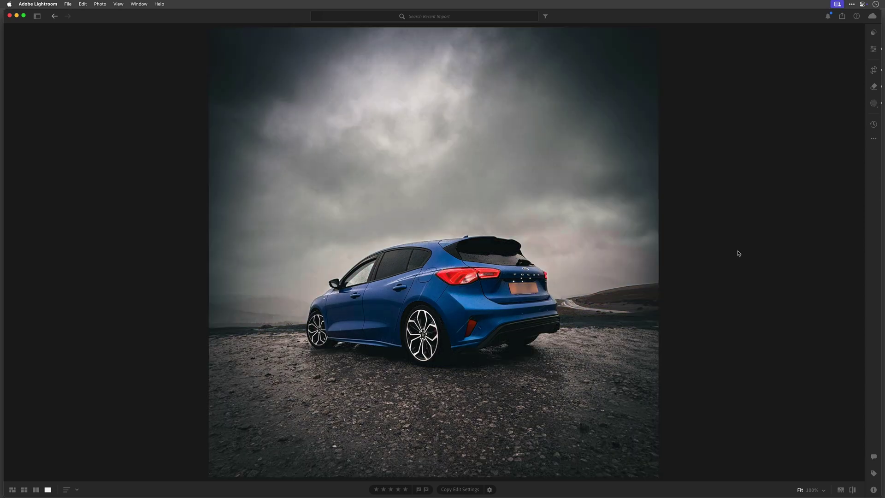
pyautogui.press('\\')
pyautogui.press('\\')
# - Reopen the masking tools, select the "car 2 - side" mask and raise its exposure to about +1
pyautogui.click(875, 106)
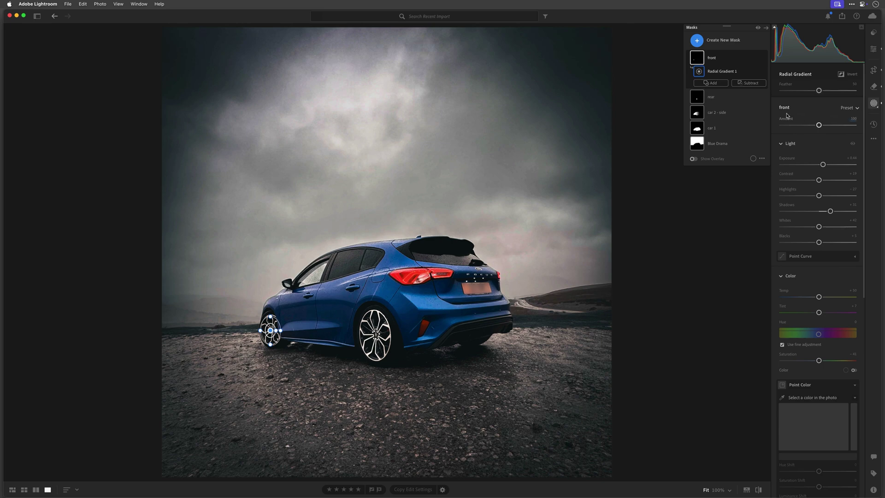
pyautogui.click(697, 113)
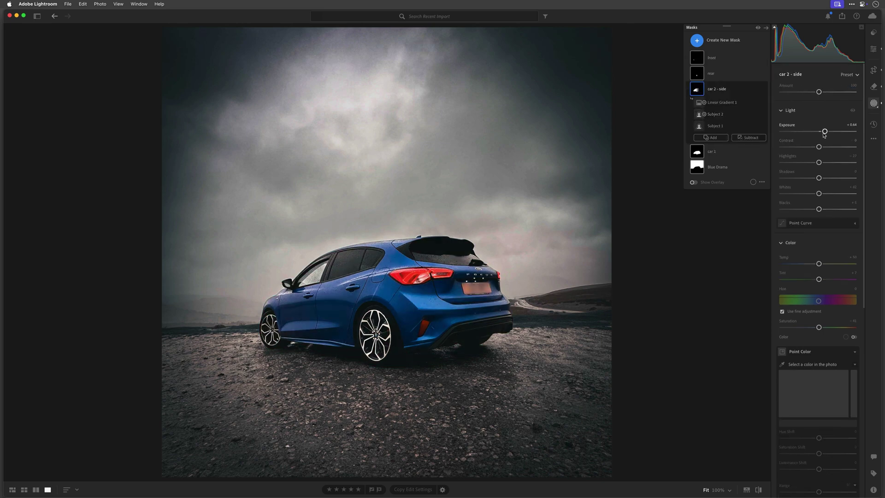
pyautogui.moveTo(826, 131); pyautogui.dragTo(827, 132)
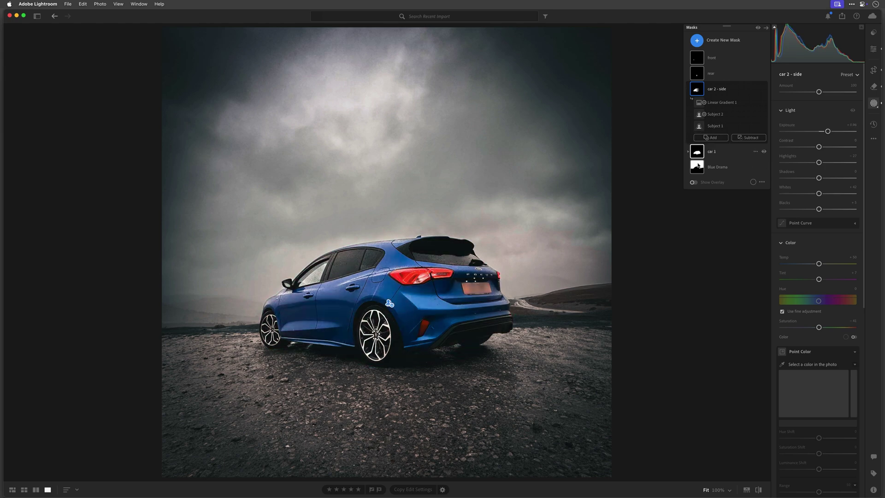
# - Turn on the overlay for the Blue Drama sky mask and add the car's front side window to it with a brush
pyautogui.click(697, 166)
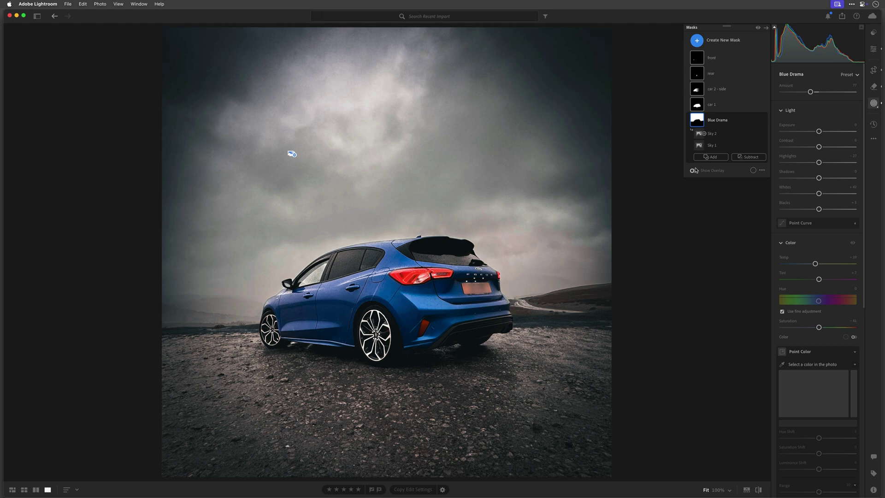
pyautogui.click(694, 171)
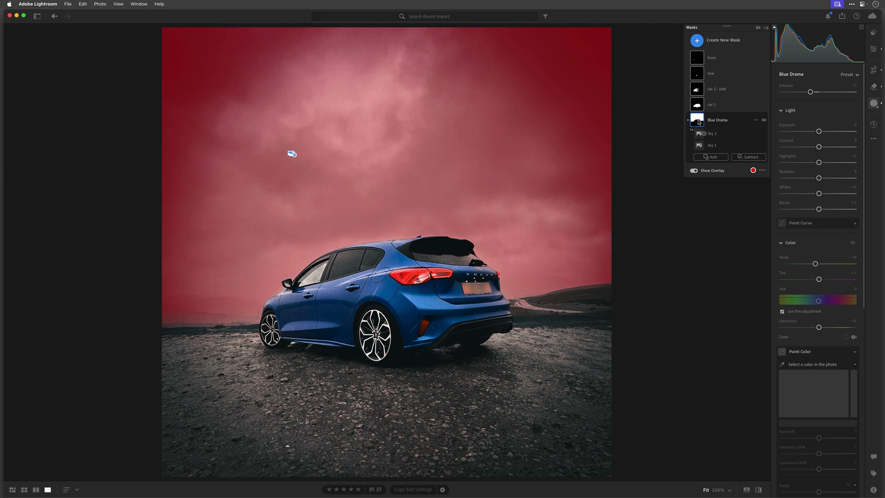
pyautogui.click(712, 158)
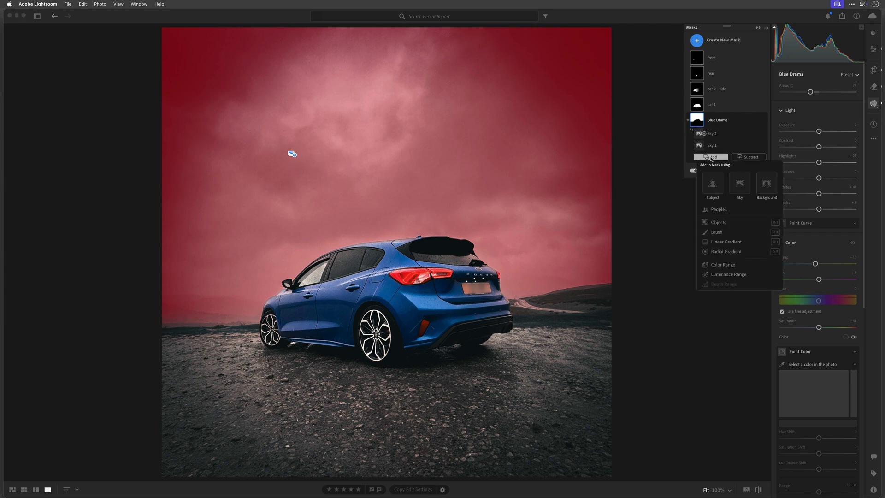
pyautogui.click(716, 232)
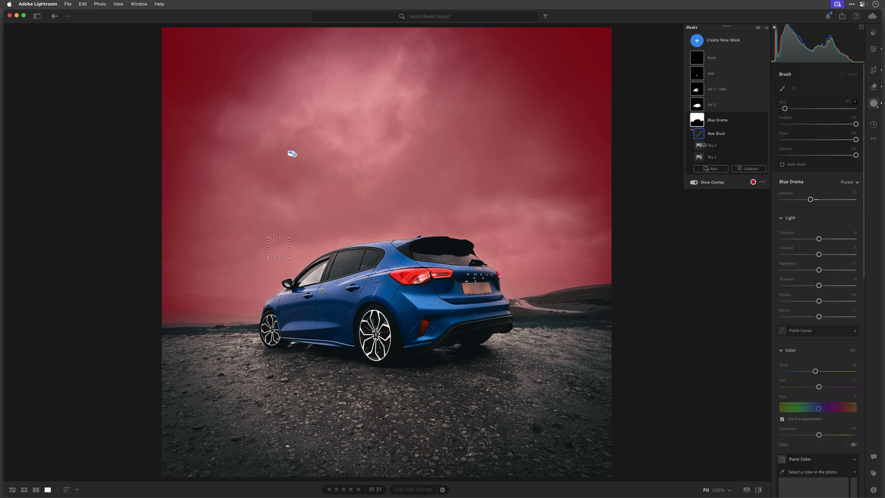
pyautogui.click(317, 330)
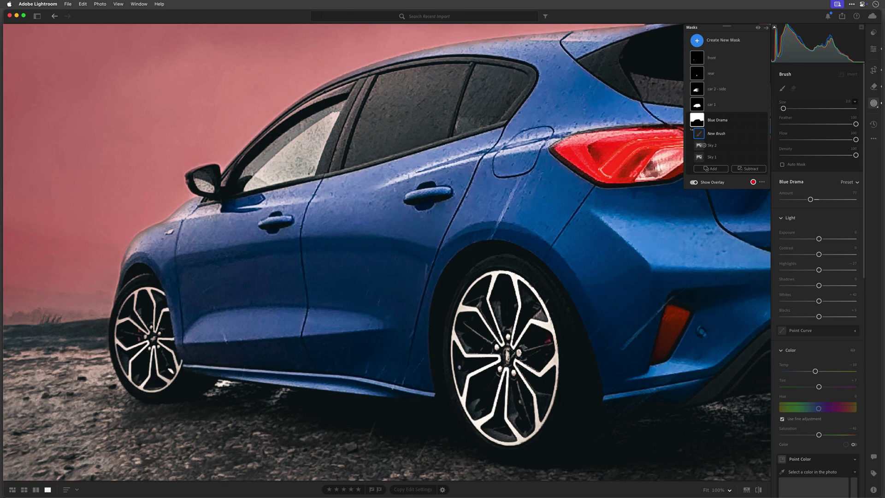
pyautogui.moveTo(301, 149)
pyautogui.mouseDown()
pyautogui.moveTo(262, 178)
pyautogui.moveTo(308, 175)
pyautogui.moveTo(331, 118)
pyautogui.moveTo(275, 163)
pyautogui.moveTo(283, 172)
pyautogui.moveTo(311, 143)
pyautogui.mouseUp()
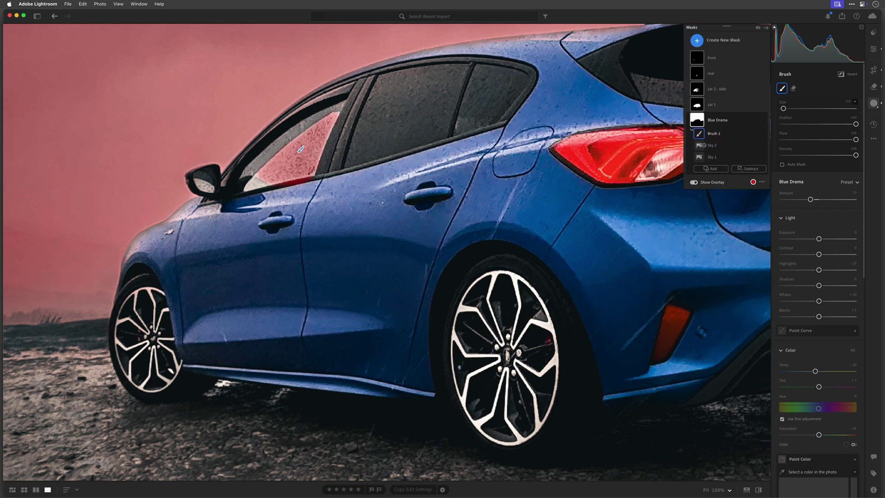
# - Subtract the spill along the front side window's lower edge from the Blue Drama mask with a brush, and hide the mask overlay
pyautogui.click(747, 169)
pyautogui.click(752, 244)
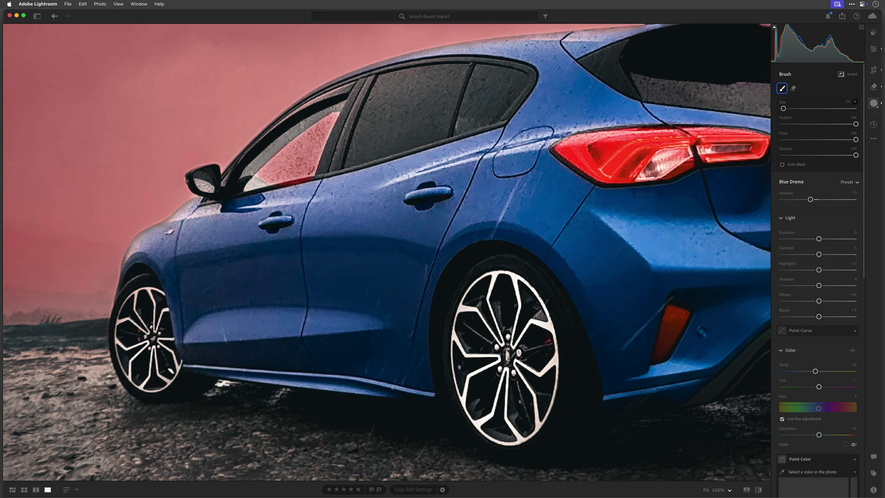
pyautogui.moveTo(315, 180)
pyautogui.mouseDown()
pyautogui.moveTo(265, 186)
pyautogui.moveTo(318, 181)
pyautogui.mouseUp()
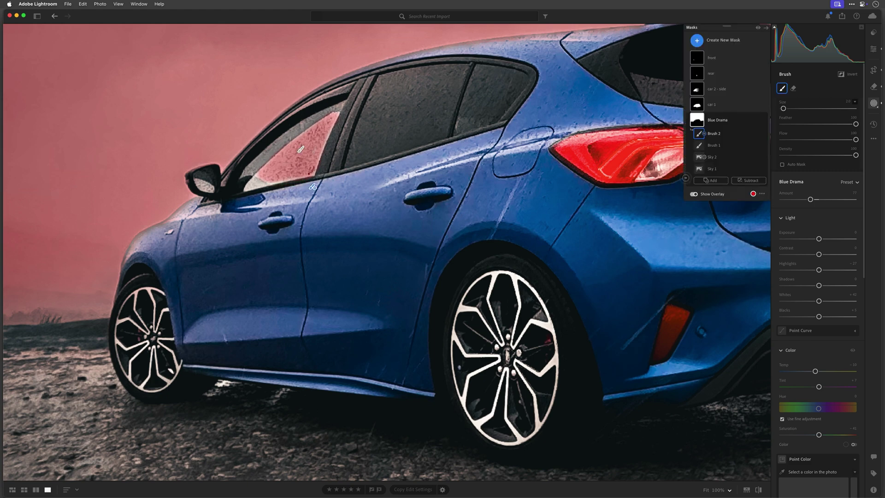
pyautogui.click(706, 490)
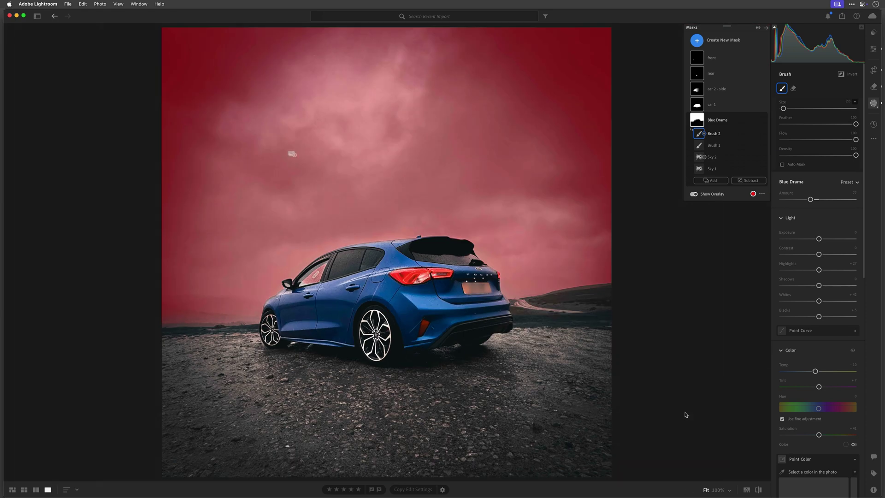
pyautogui.click(693, 194)
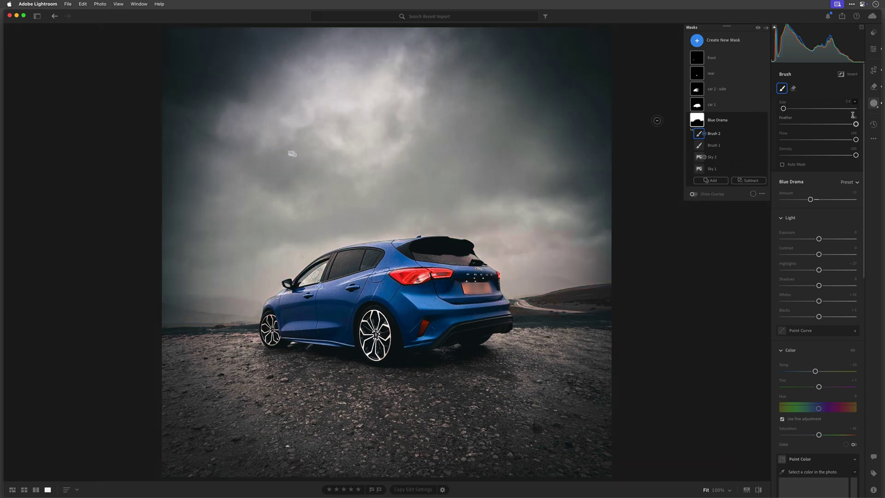
# - Close the masking tools and alternate between the original and the finished edit to compare them
pyautogui.click(874, 103)
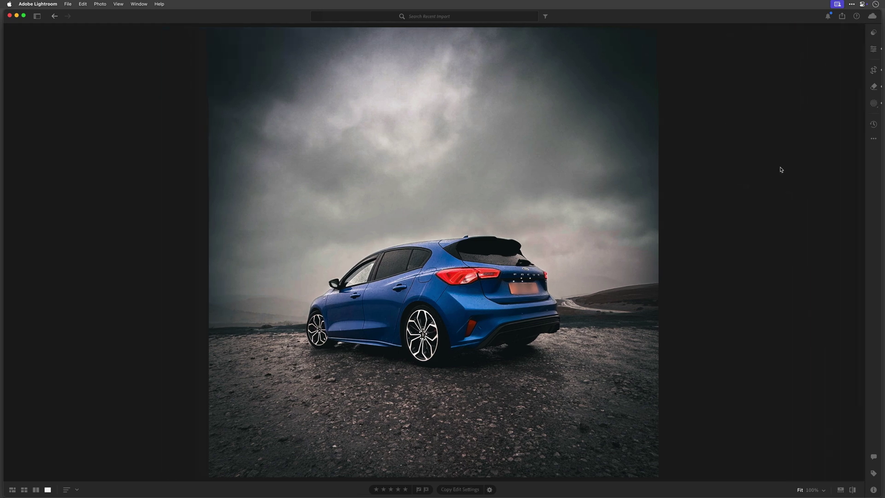
pyautogui.press('\\')
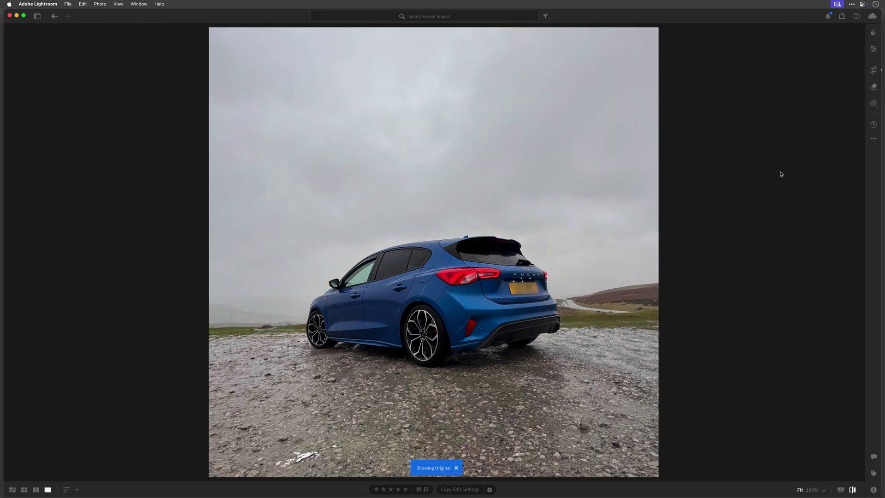
pyautogui.press('\\')
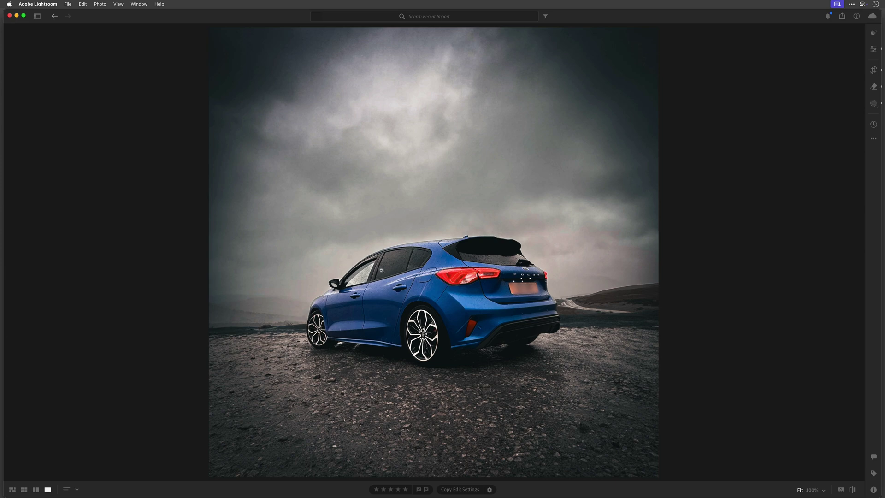
pyautogui.press('\\')
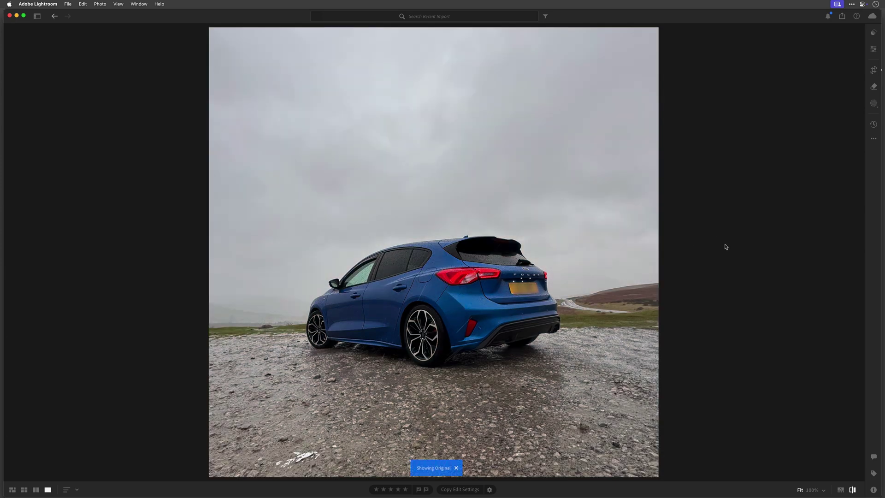
pyautogui.press('\\')
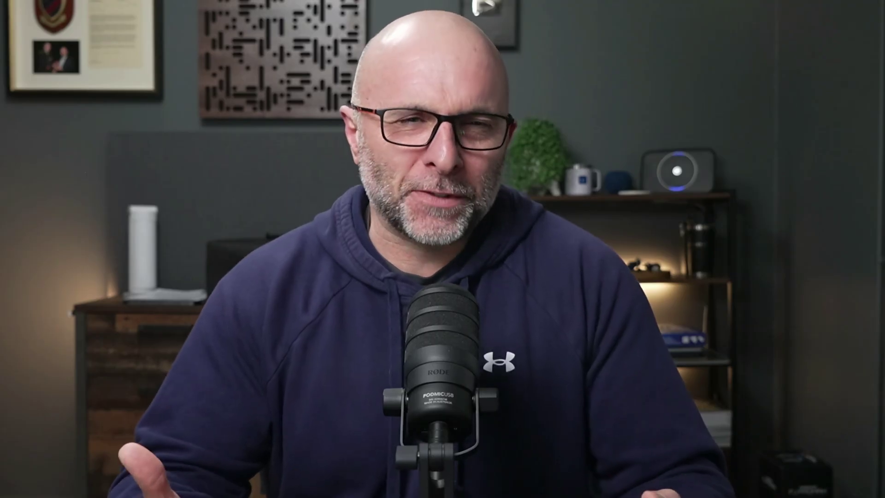